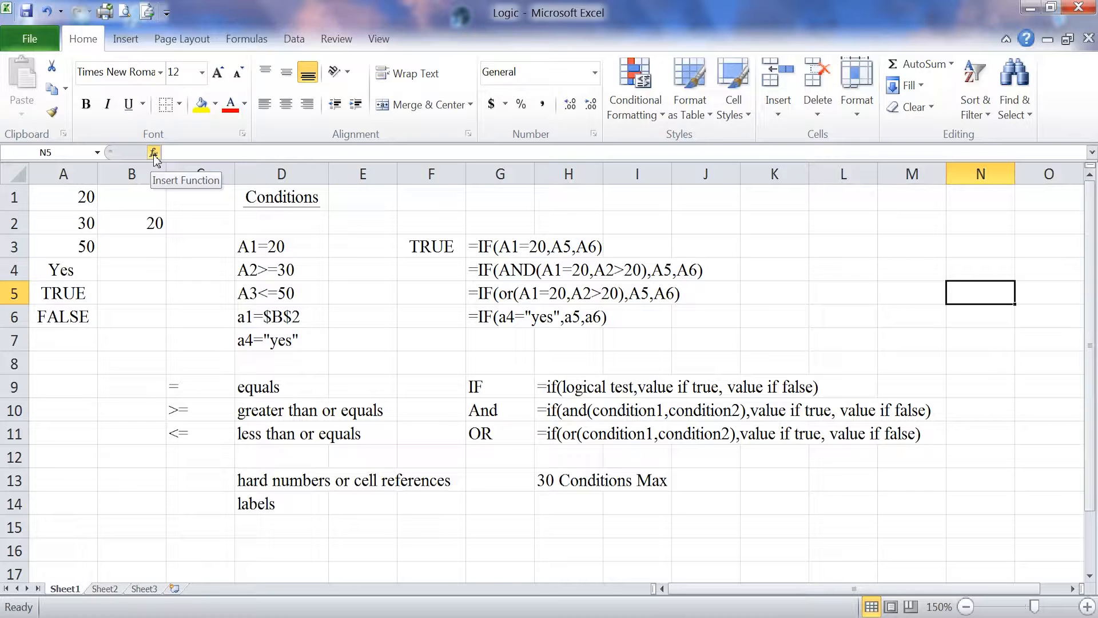
- Look up the IF function's syntax and description in the Logical function category, without inserting it
left_click(154, 154)
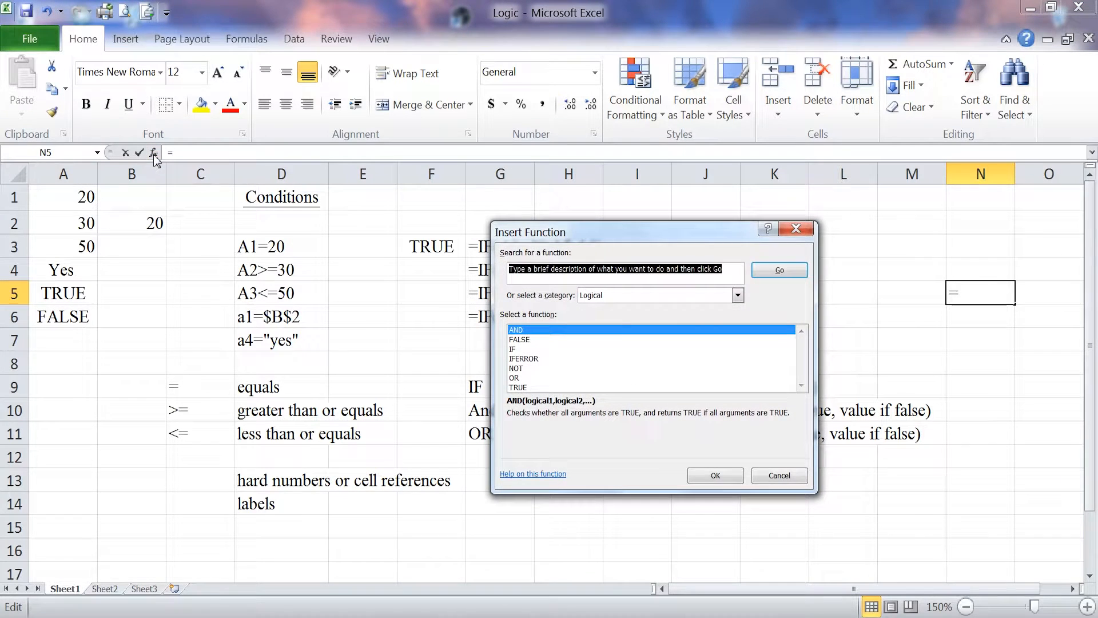
left_click(737, 295)
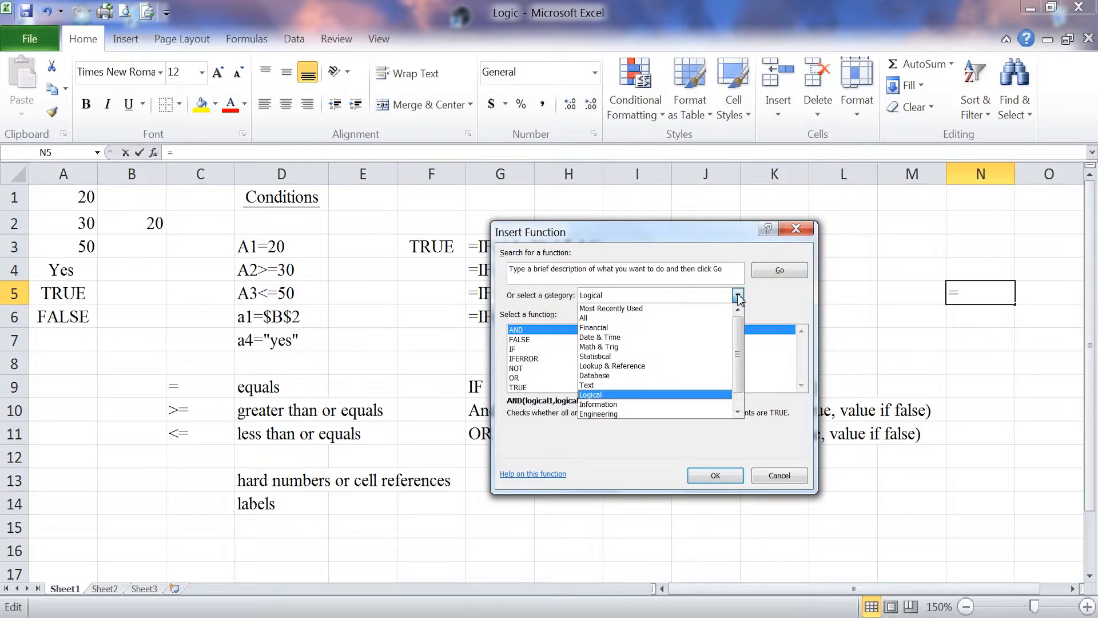
left_click(601, 394)
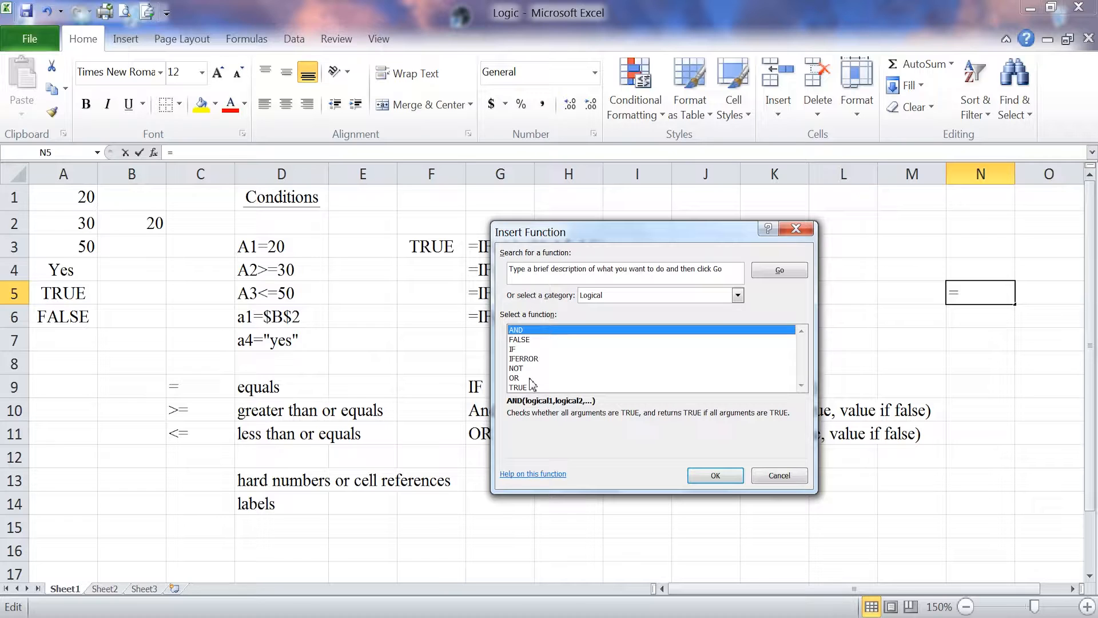
left_click(520, 350)
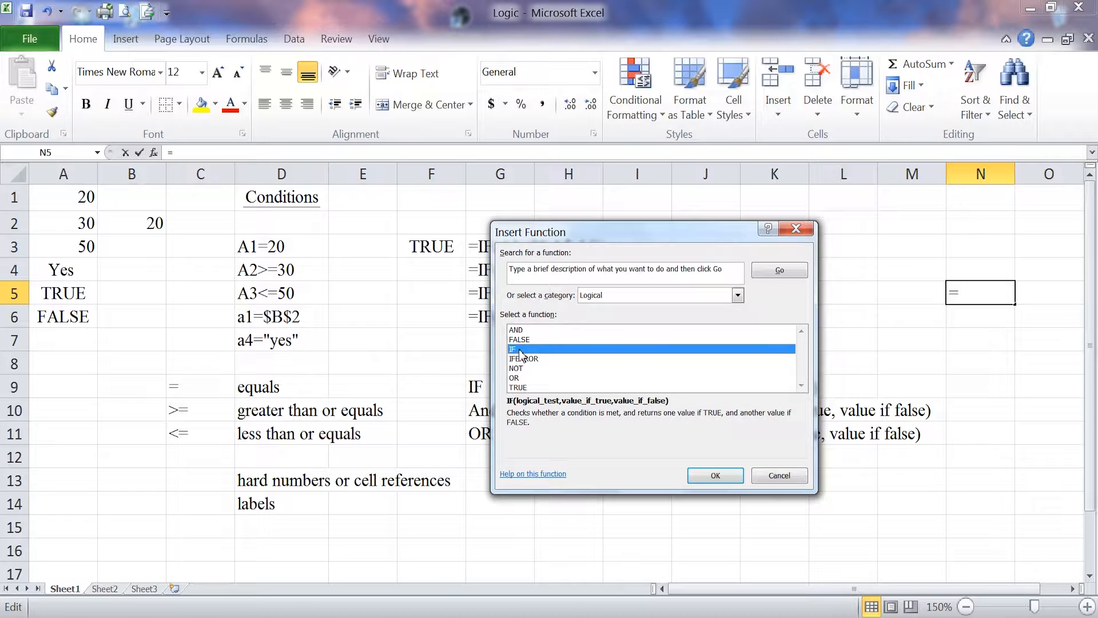
left_click(782, 475)
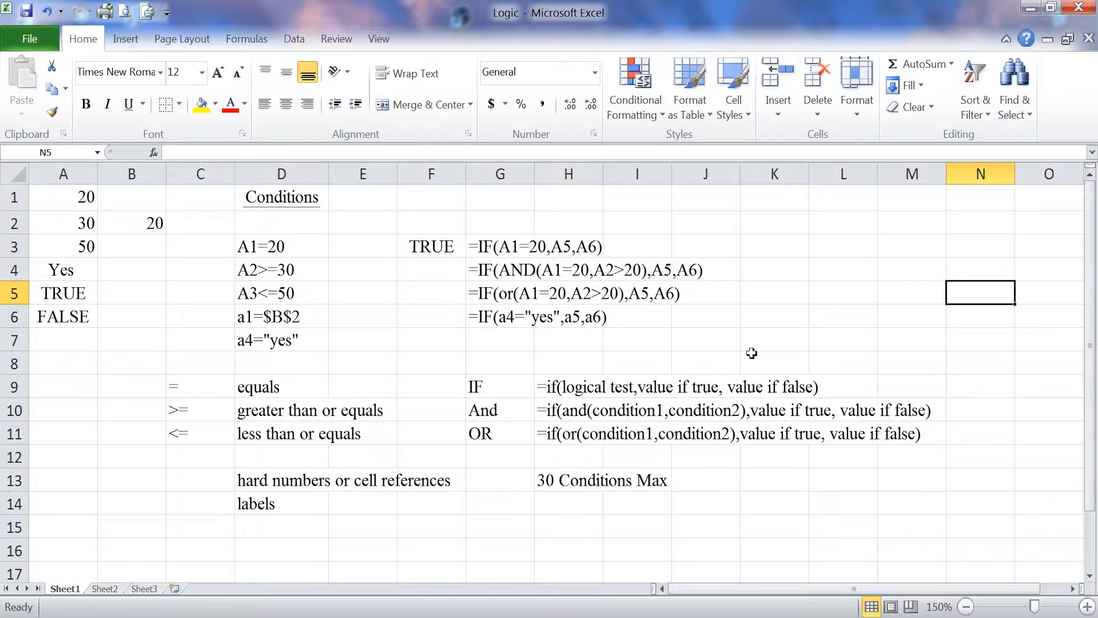
- Examine the written-out IF example in G3 and the working IF formula in F3
left_click(494, 247)
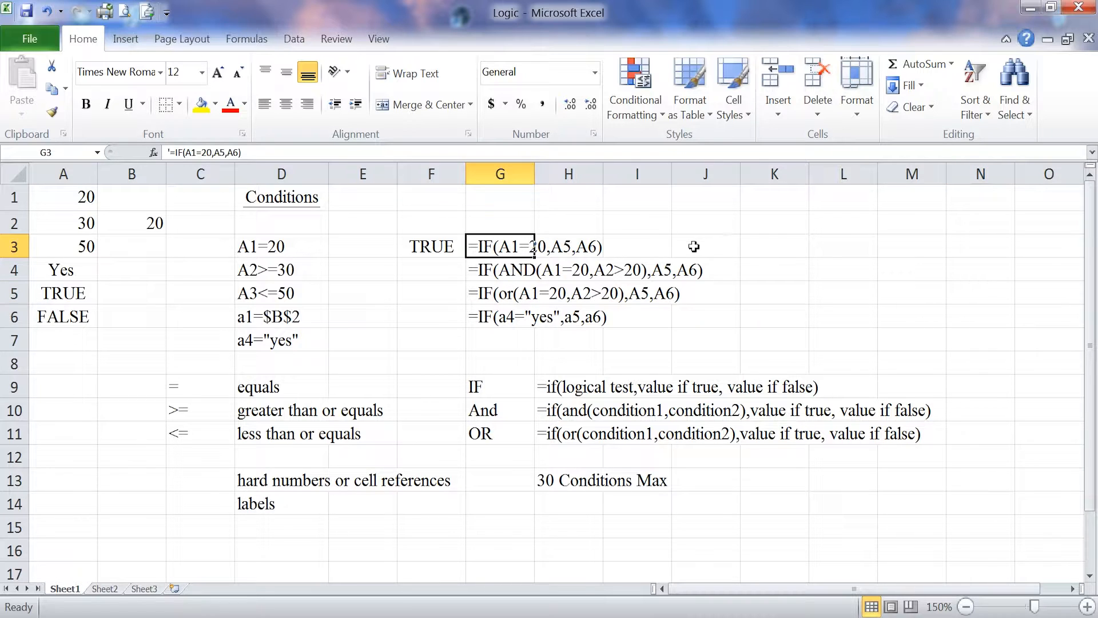
left_click(493, 226)
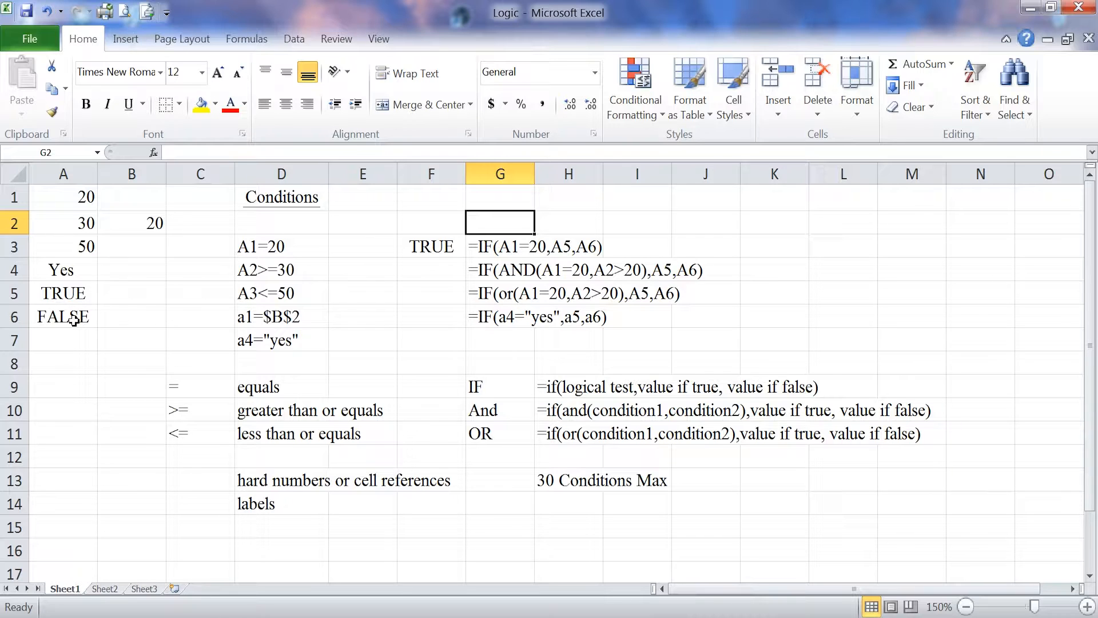
left_click(483, 247)
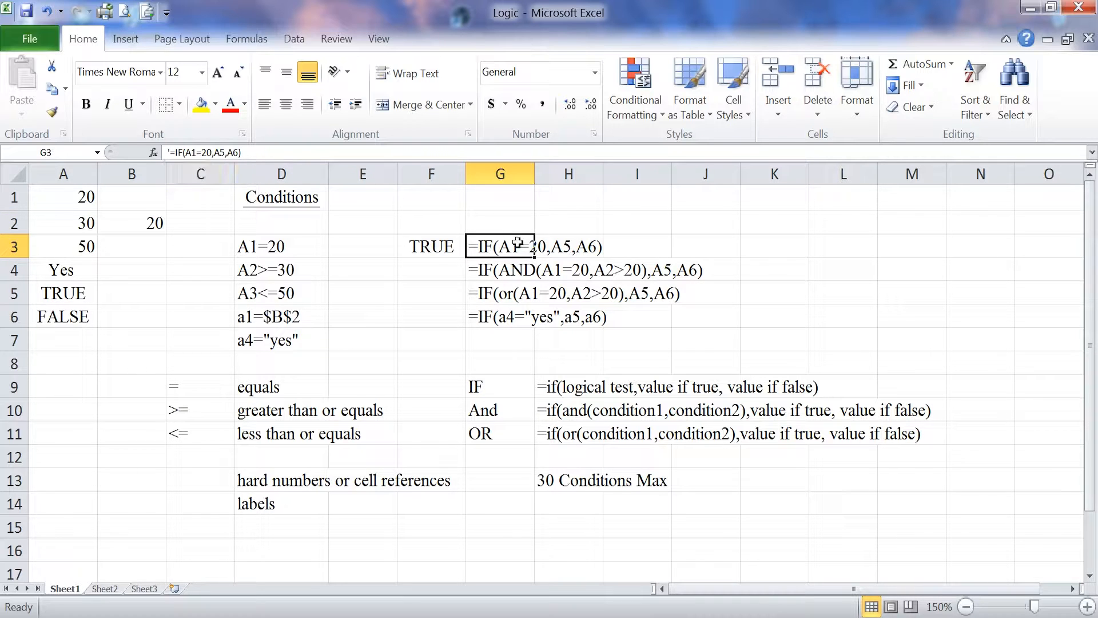
left_click(427, 245)
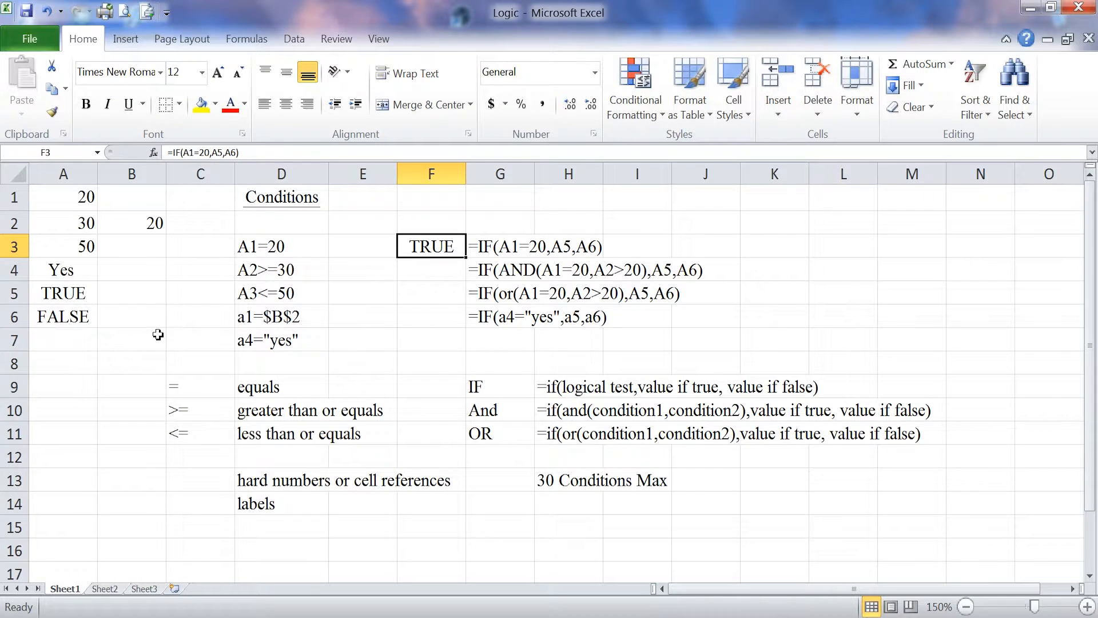
- Test the IF formula in F3 by setting A1 to 19, 21 and 0, and restore it to 20
left_click(85, 197)
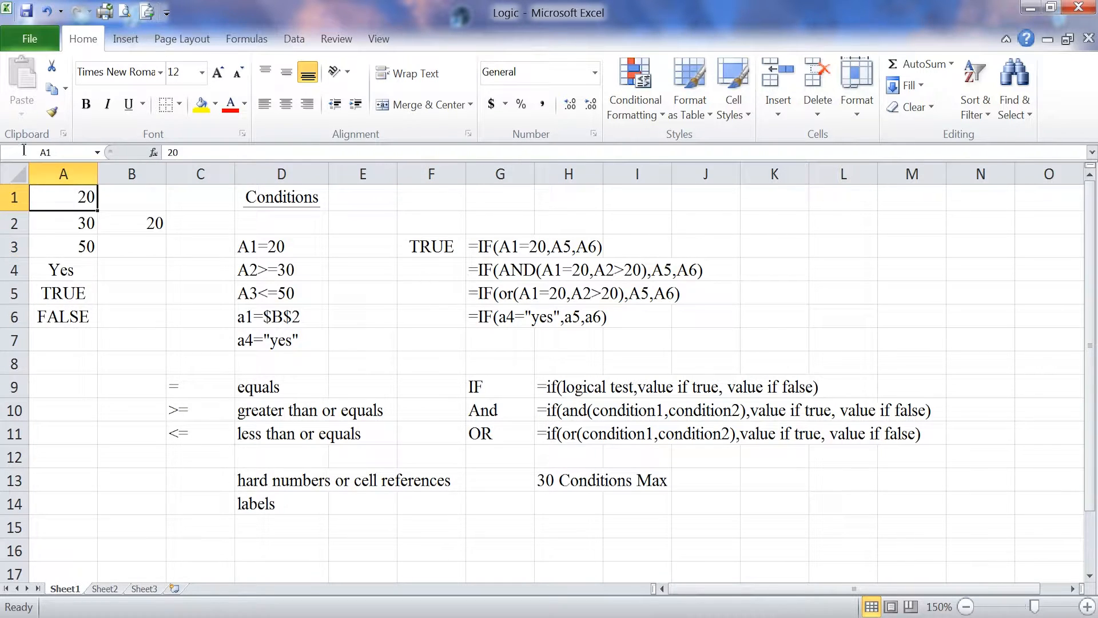
type("19")
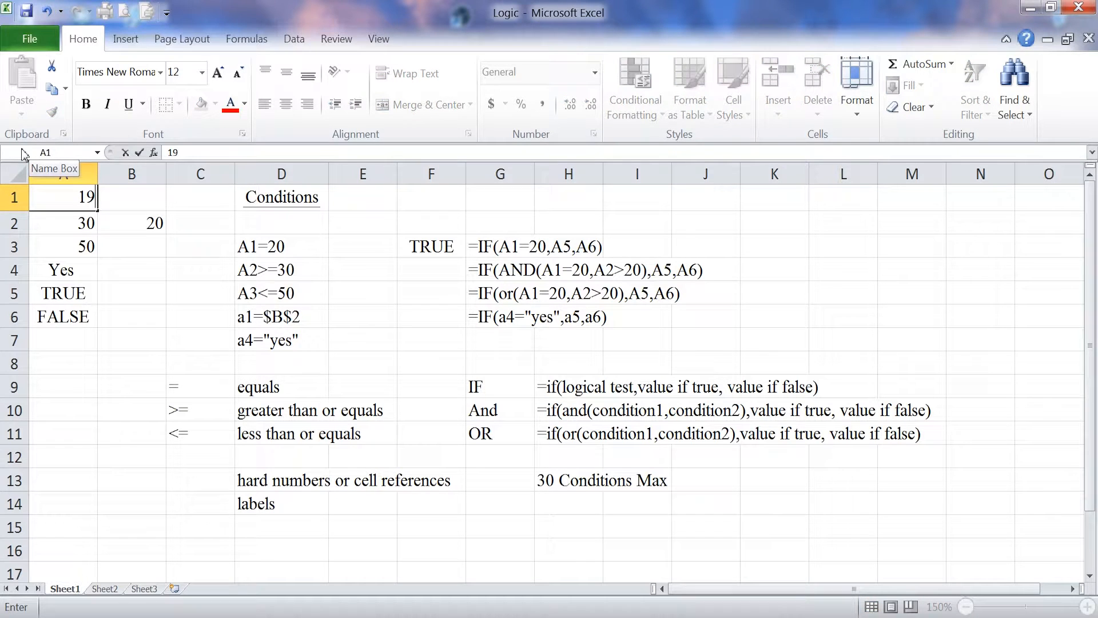
key("Return")
key("Up")
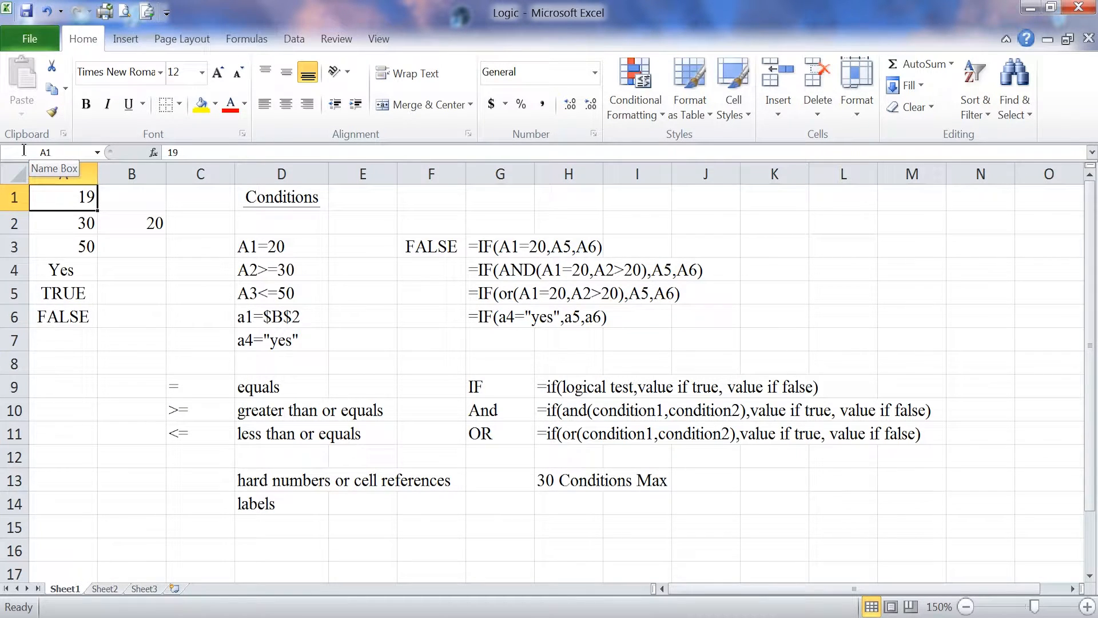
type("21")
key("Return")
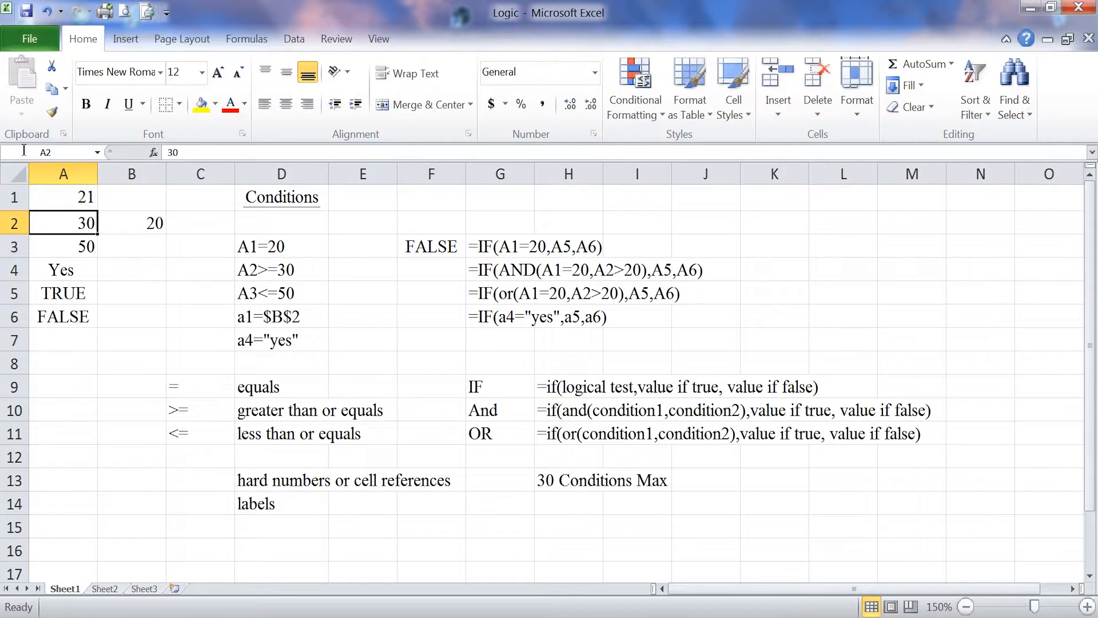
key("Up")
type("0")
key("Return")
key("Up")
type("20")
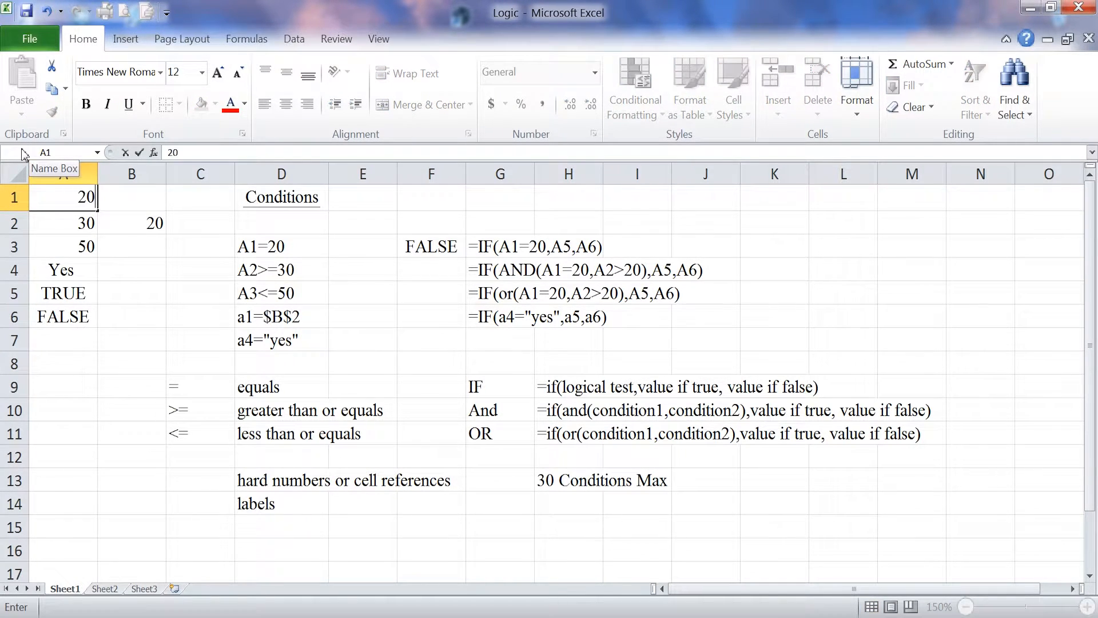
key("Return")
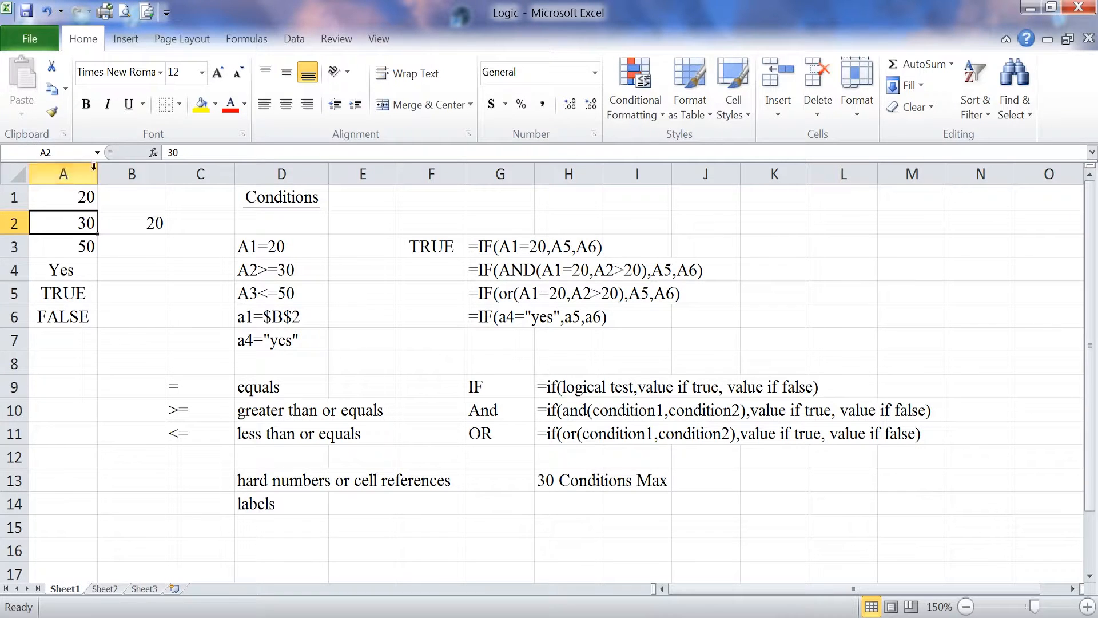
- Copy the IF(AND) example from G4 into F4 and remove its leading apostrophe to make it a live formula
left_click(504, 269)
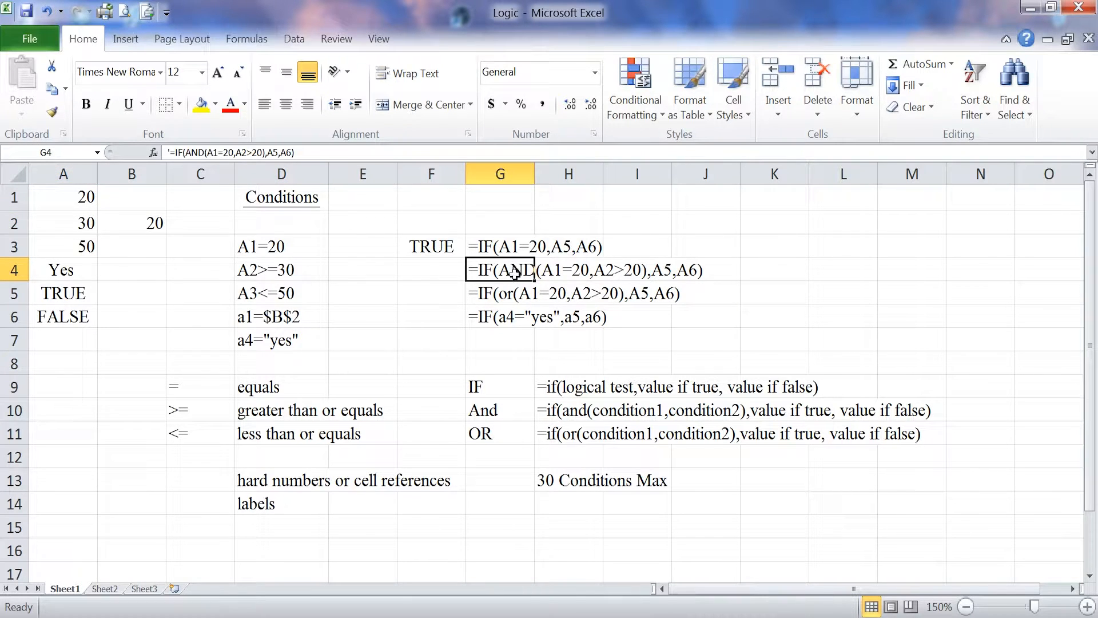
right_click(514, 271)
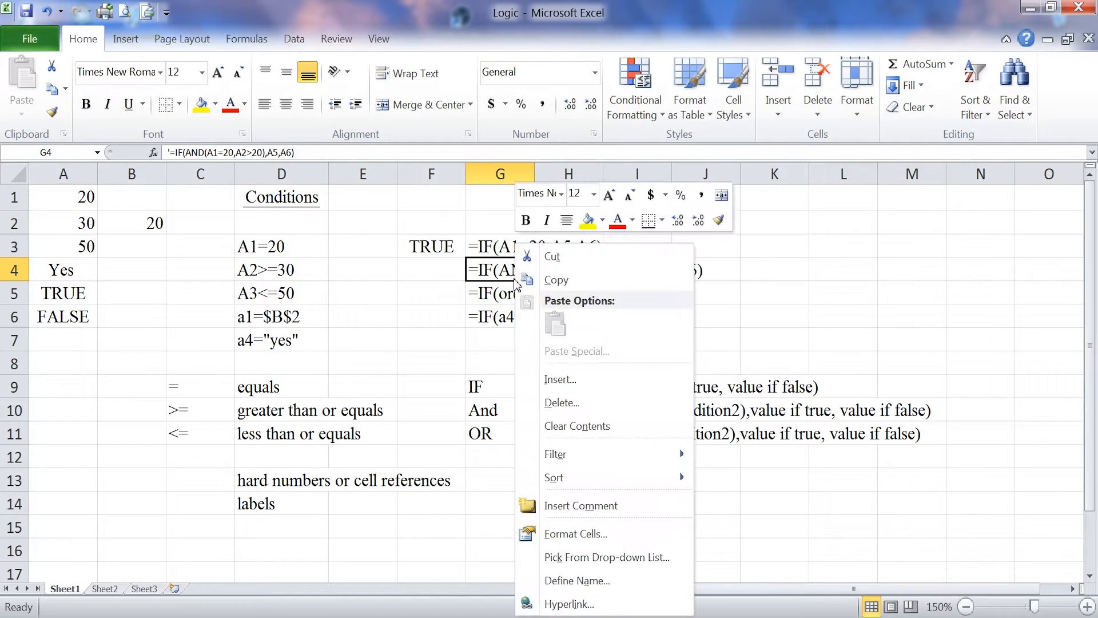
left_click(556, 280)
left_click(441, 269)
right_click(446, 269)
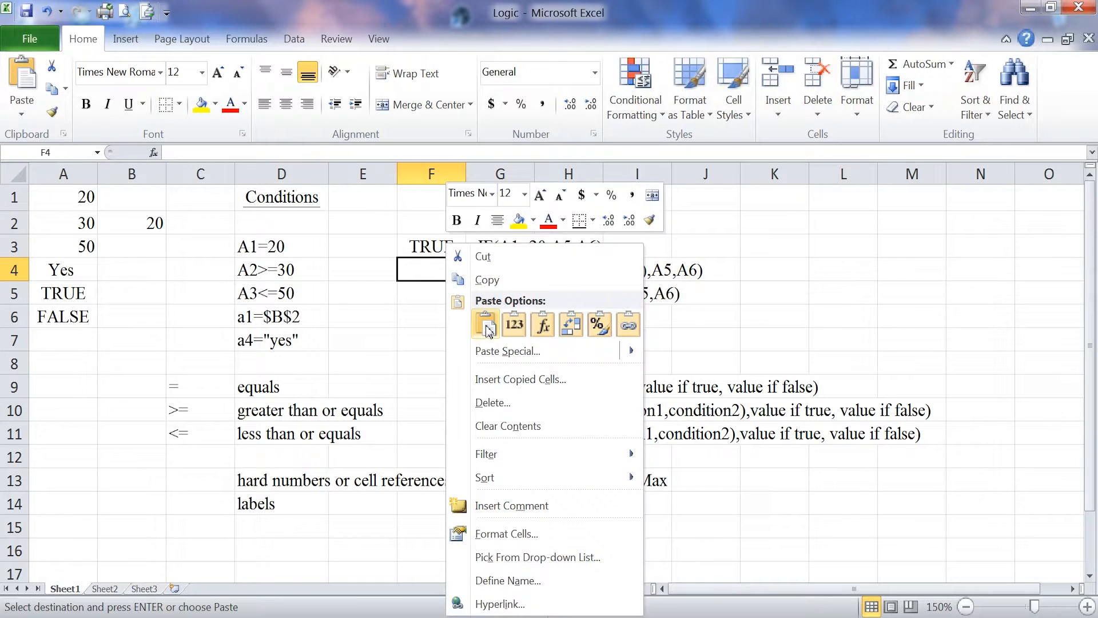
left_click(486, 325)
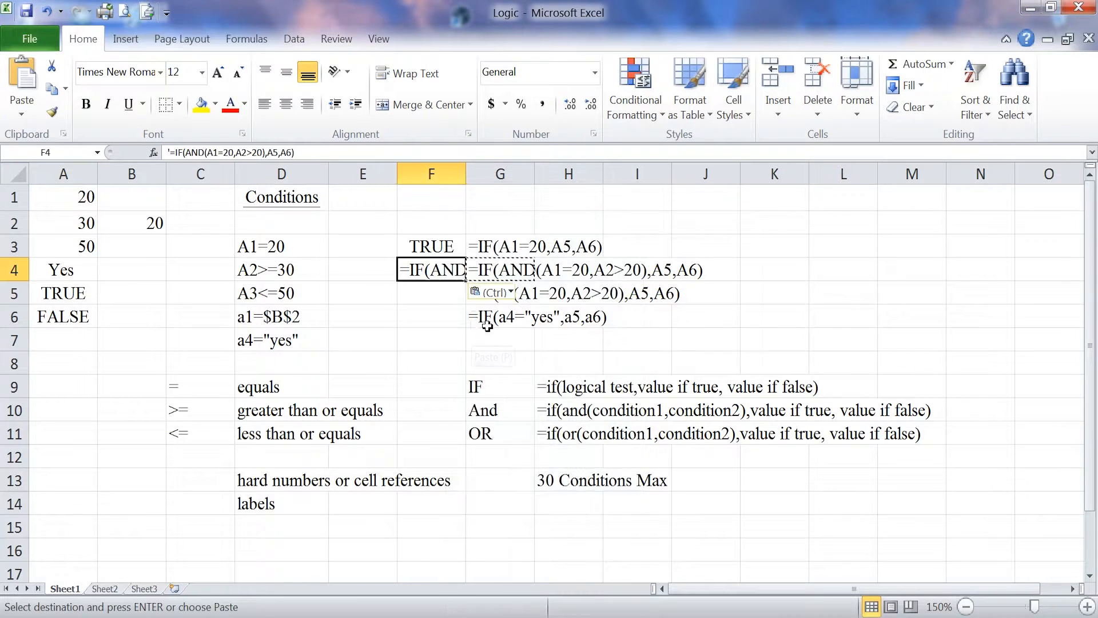
left_click(167, 152)
key("Delete")
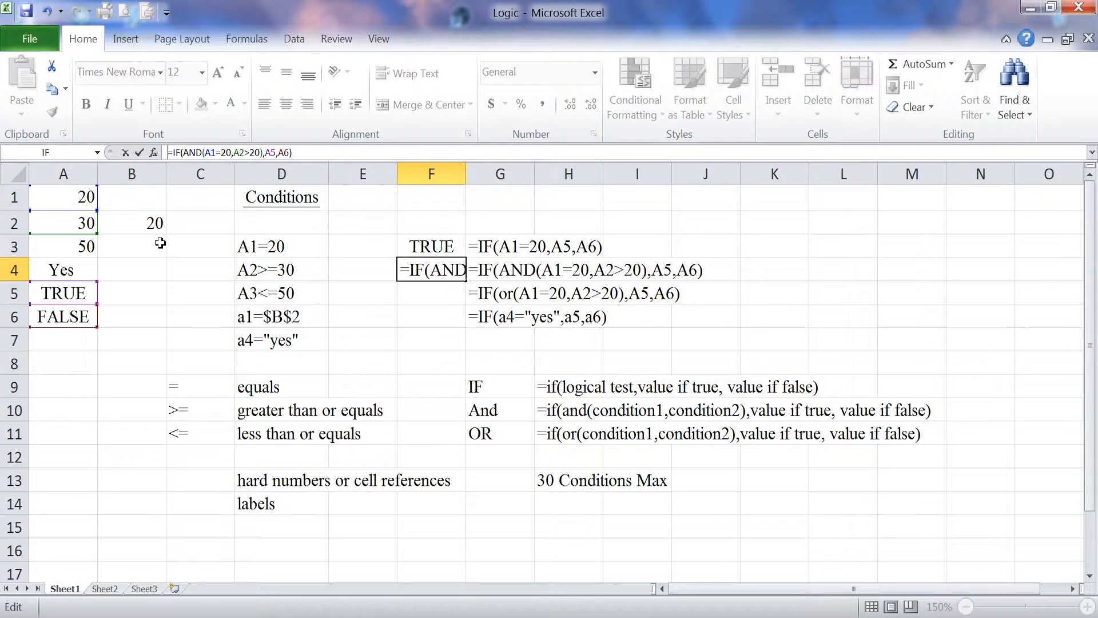
key("Return")
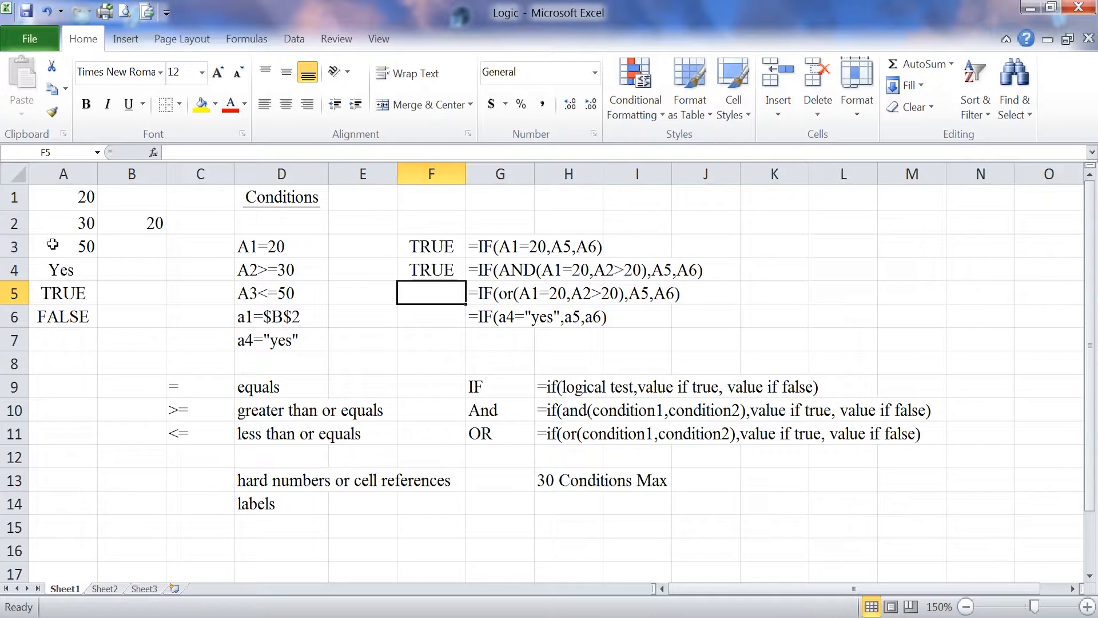
- Test the AND formula in F4 by setting A1 to 19, and restore it to 20
left_click(57, 198)
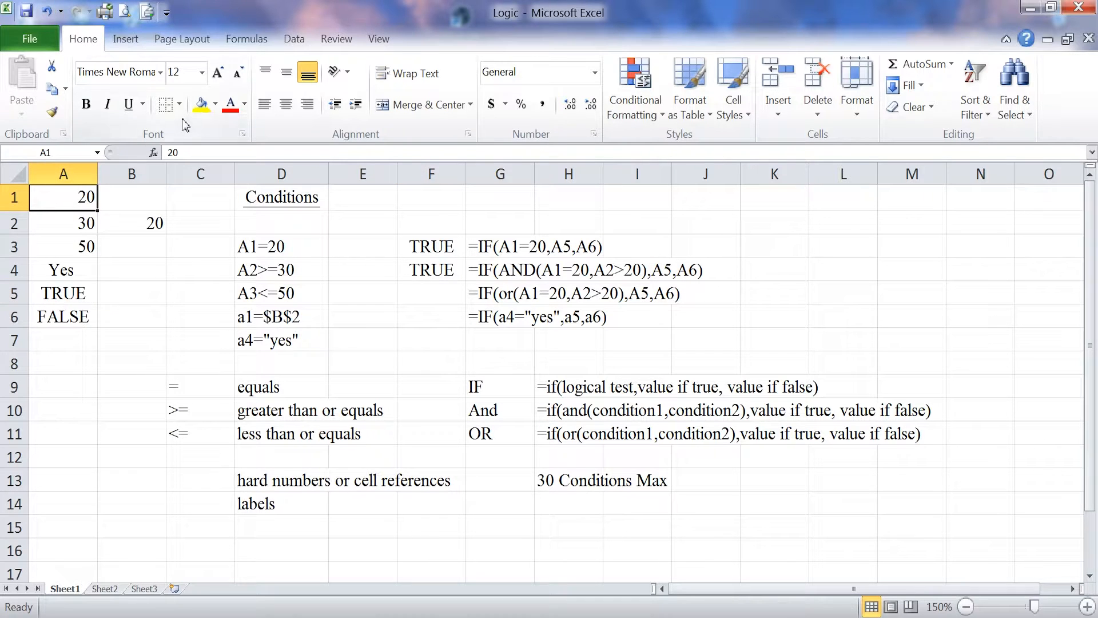
type("19")
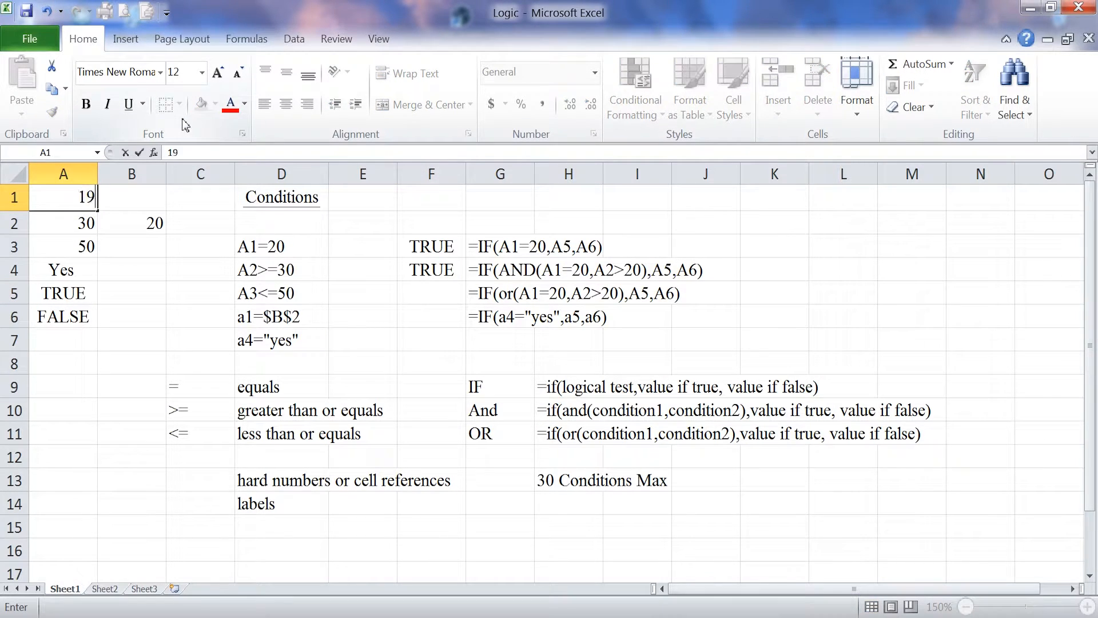
key("Return")
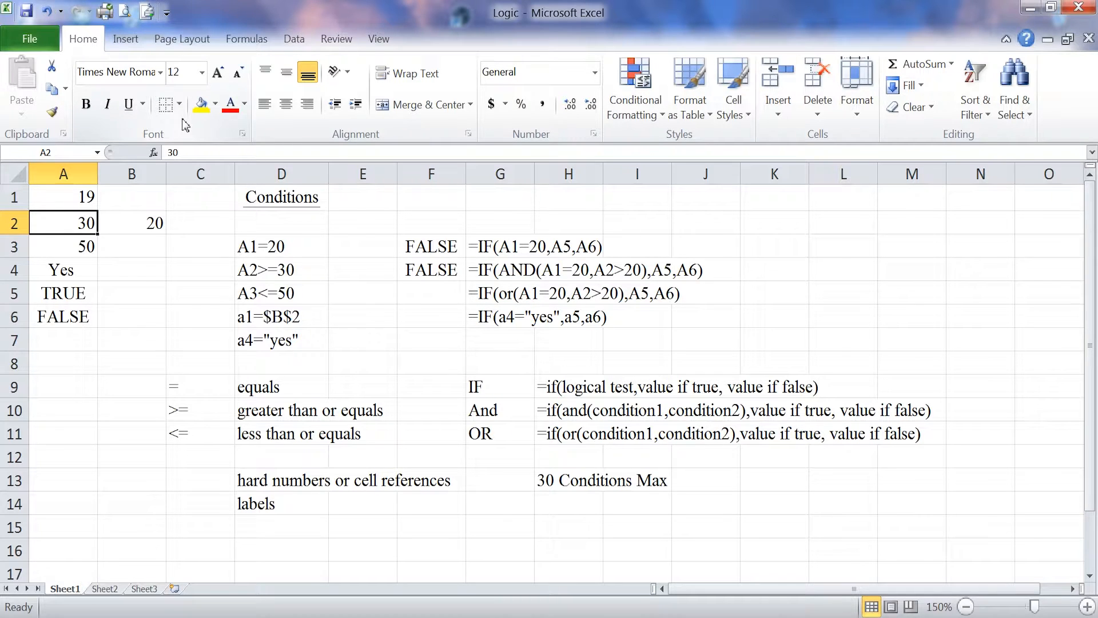
left_click(91, 198)
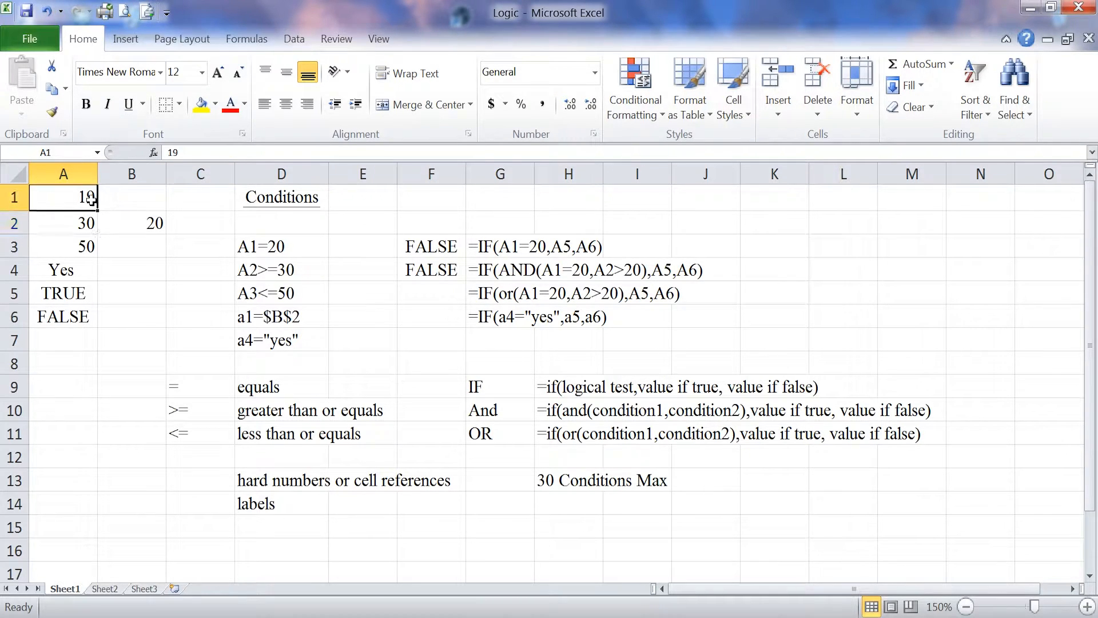
type("20")
key("Return")
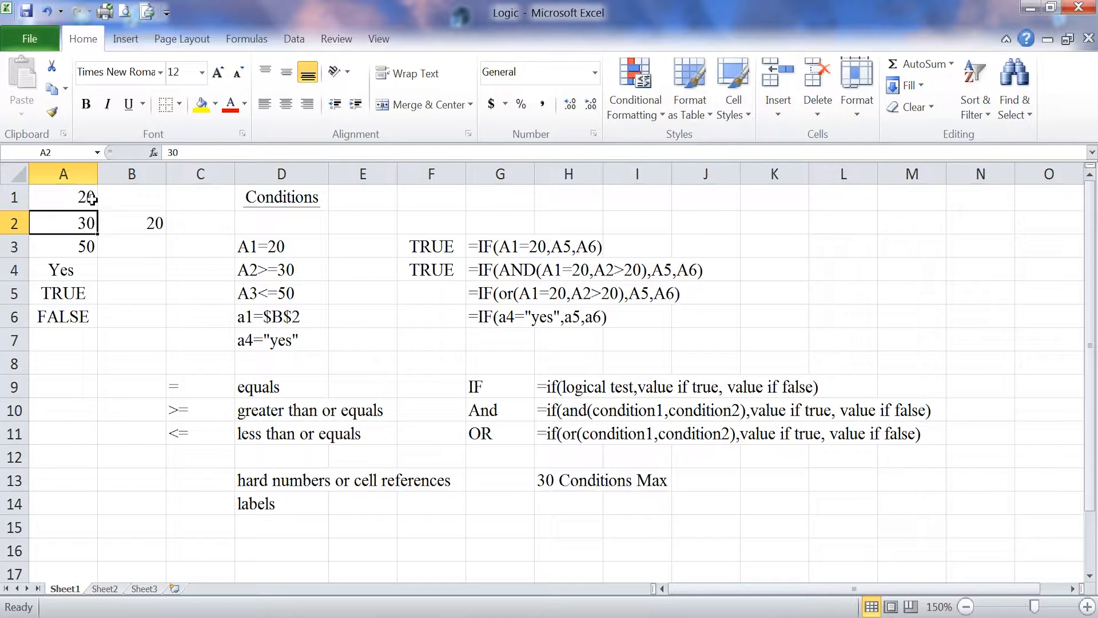
- Set A2 to 19 to test the second AND condition and check the formula in F4
type("19")
key("Return")
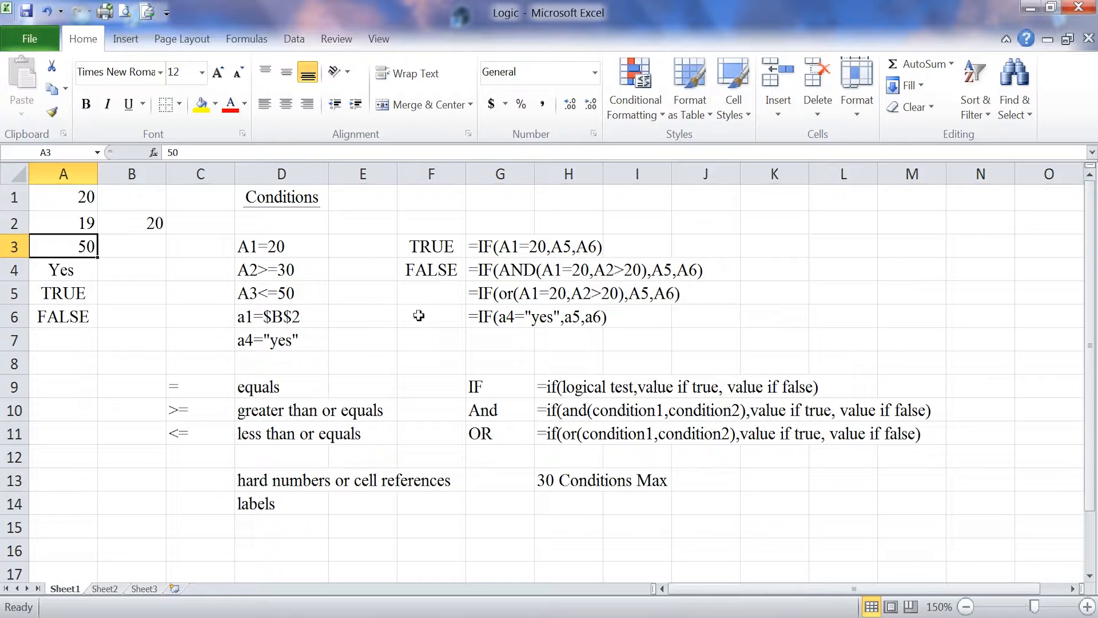
left_click(453, 270)
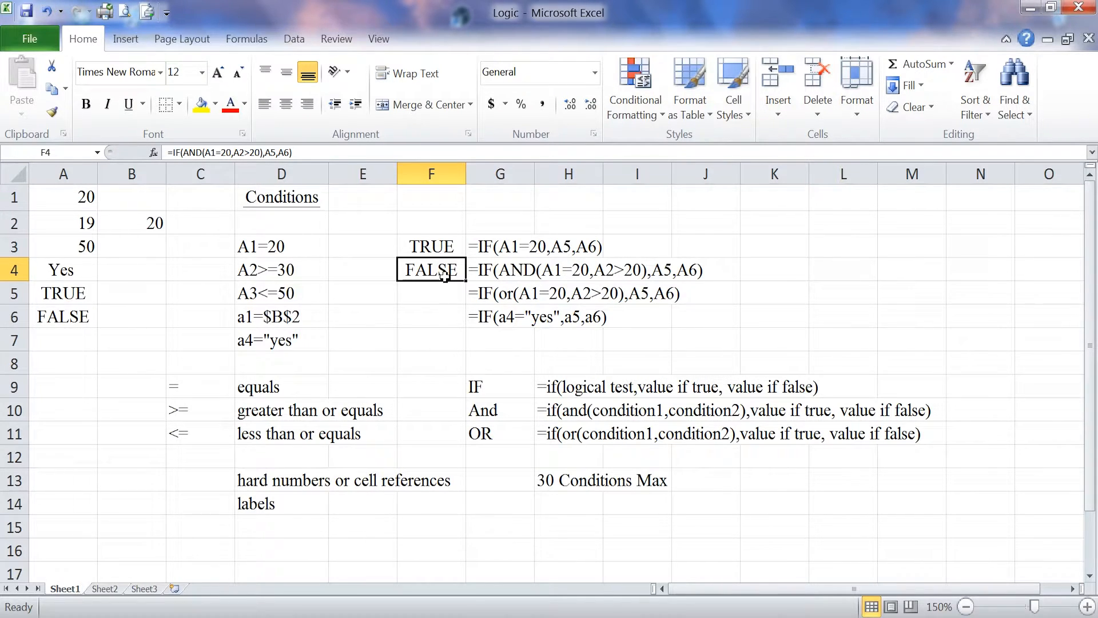
- Copy the IF(OR) example from G5 into F5 and strip its leading apostrophe so it calculates
right_click(491, 294)
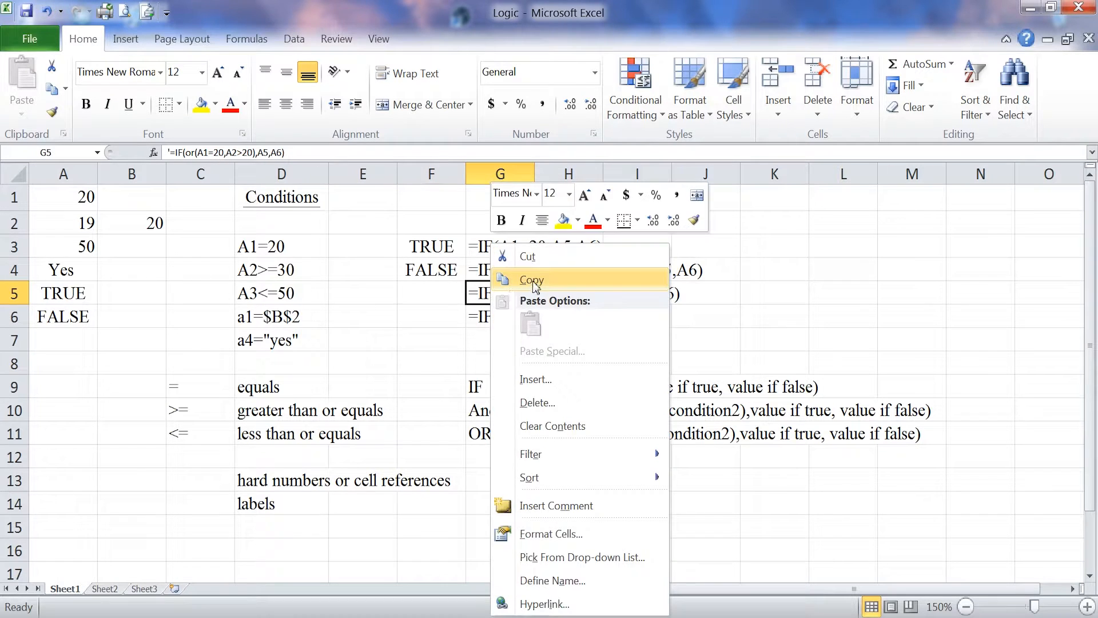
left_click(518, 345)
right_click(445, 302)
left_click(482, 324)
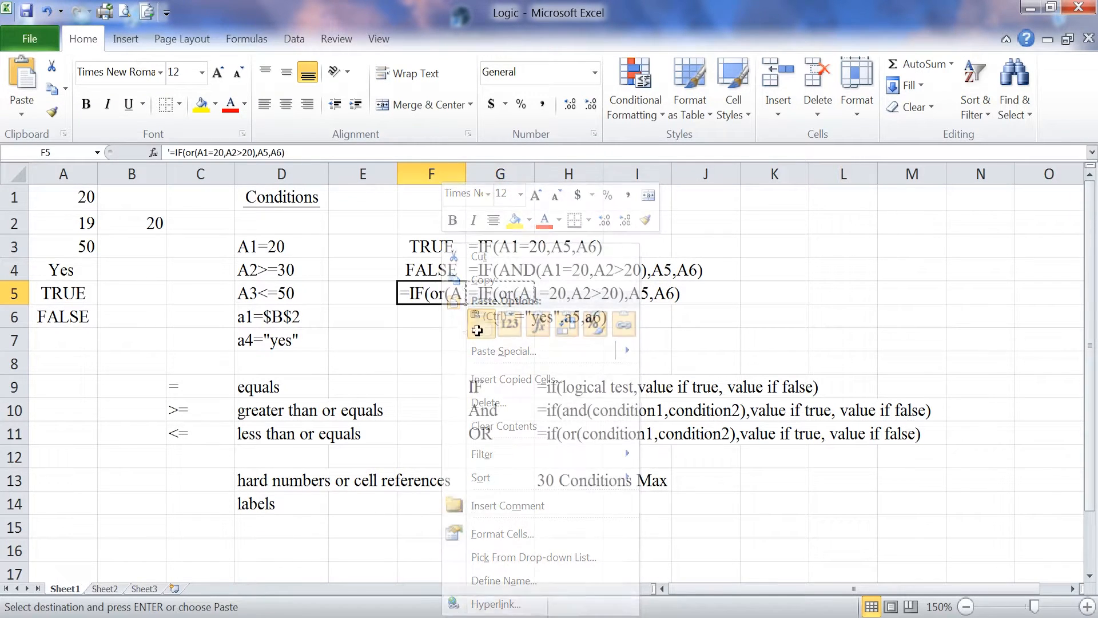
left_click(171, 152)
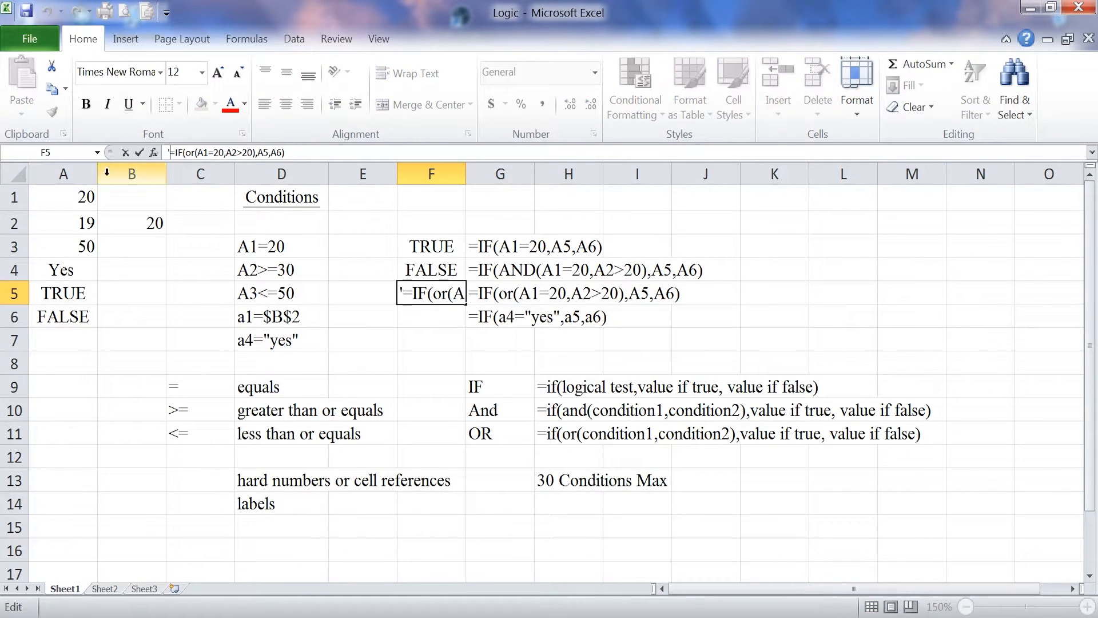
key("Delete")
key("Return")
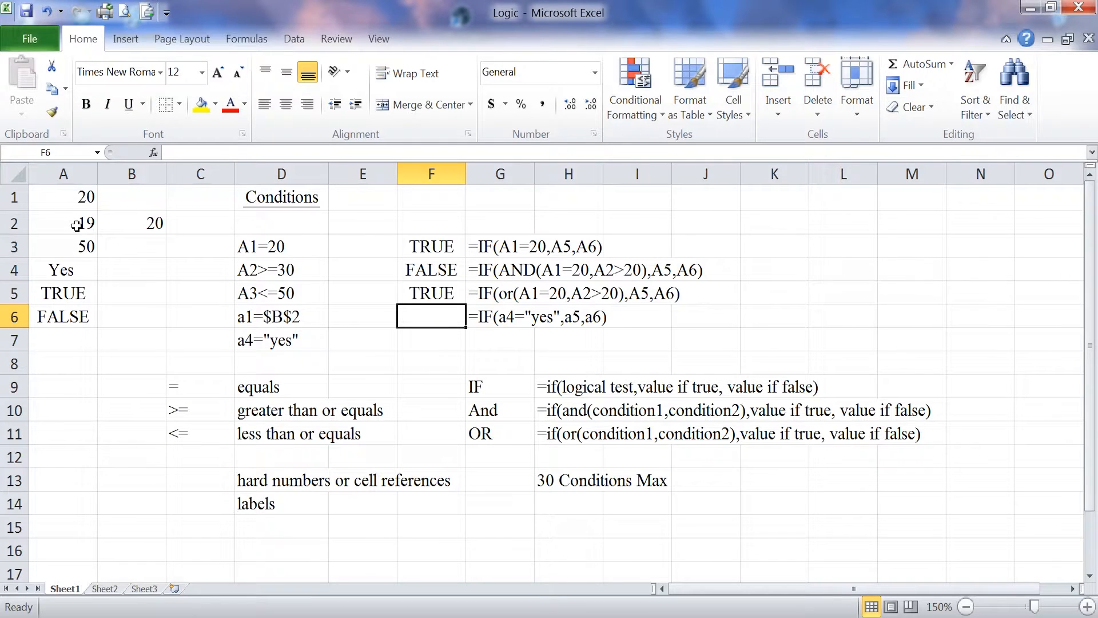
- Test the OR formula in F5 by setting A1 to 19, and restore A1 to 20
left_click(80, 195)
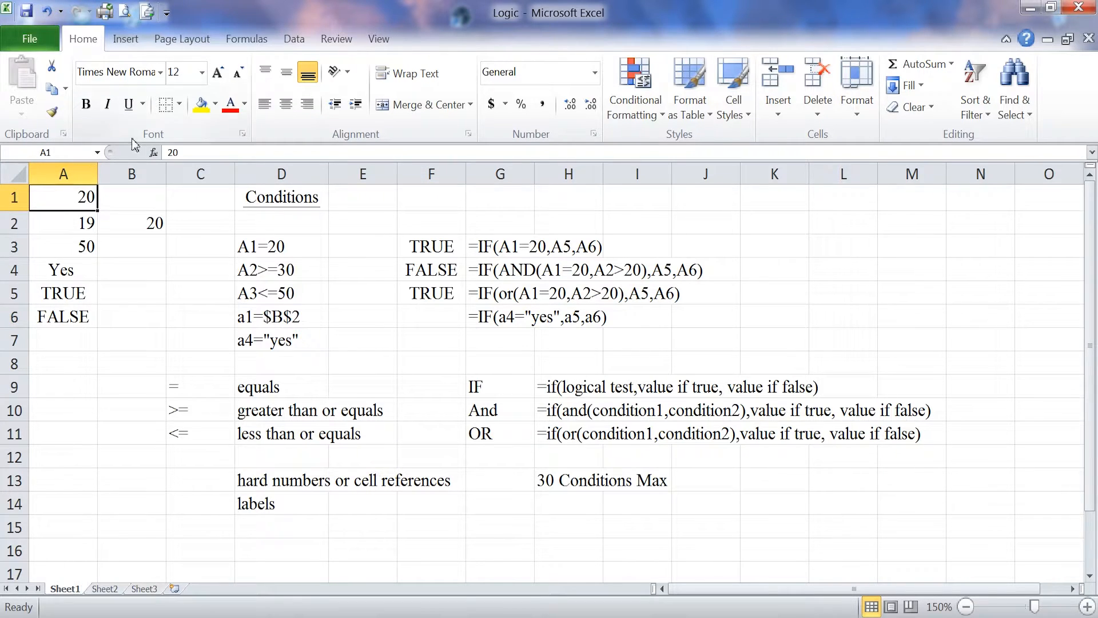
type("19")
key("Return")
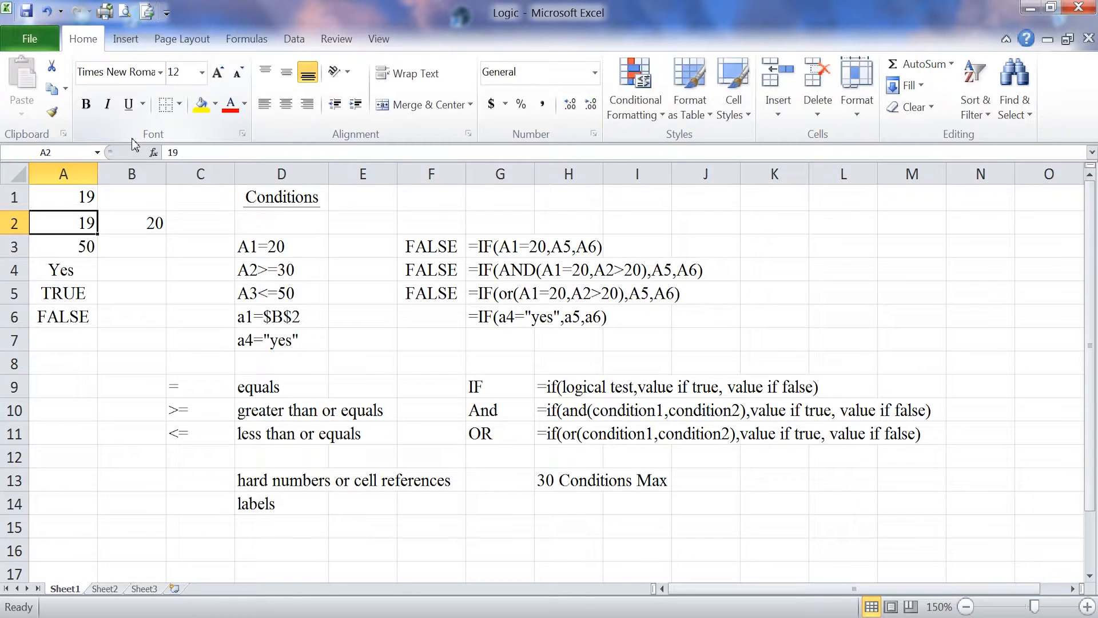
key("Up")
type("20")
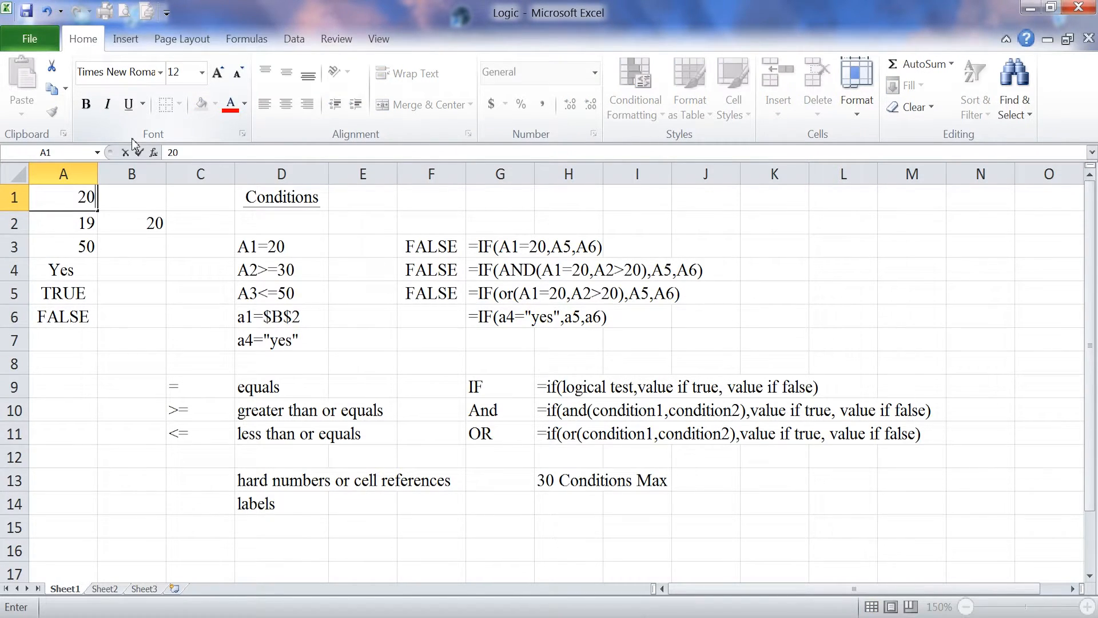
key("Return")
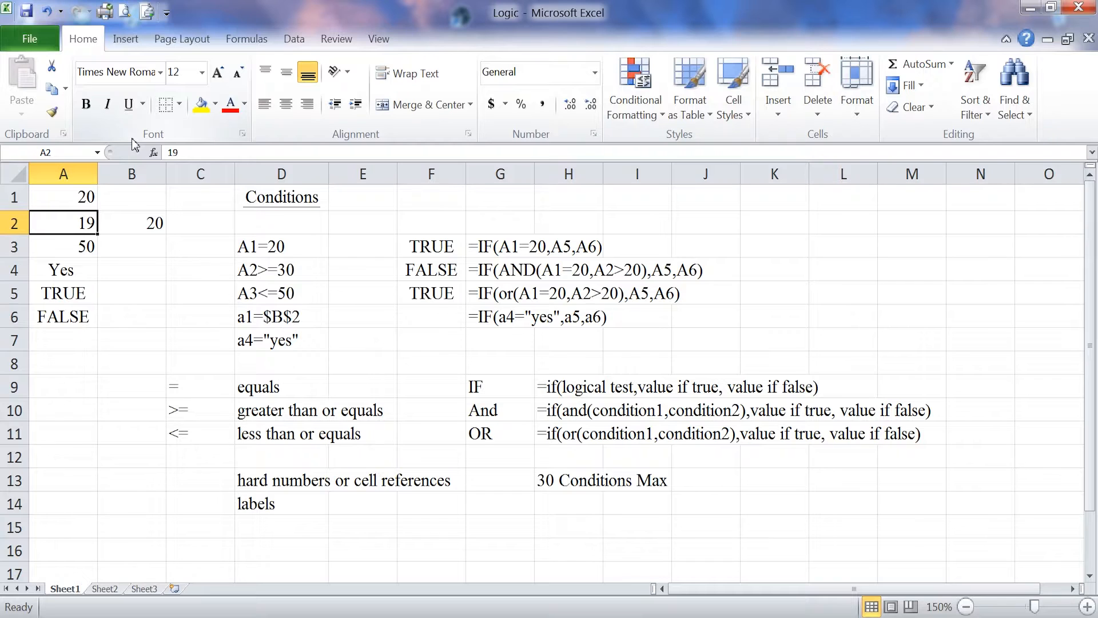
- Test the OR formula's second condition by setting A1 to 19 and A2 to 21, and check the formula in F5
key("Up")
type("4")
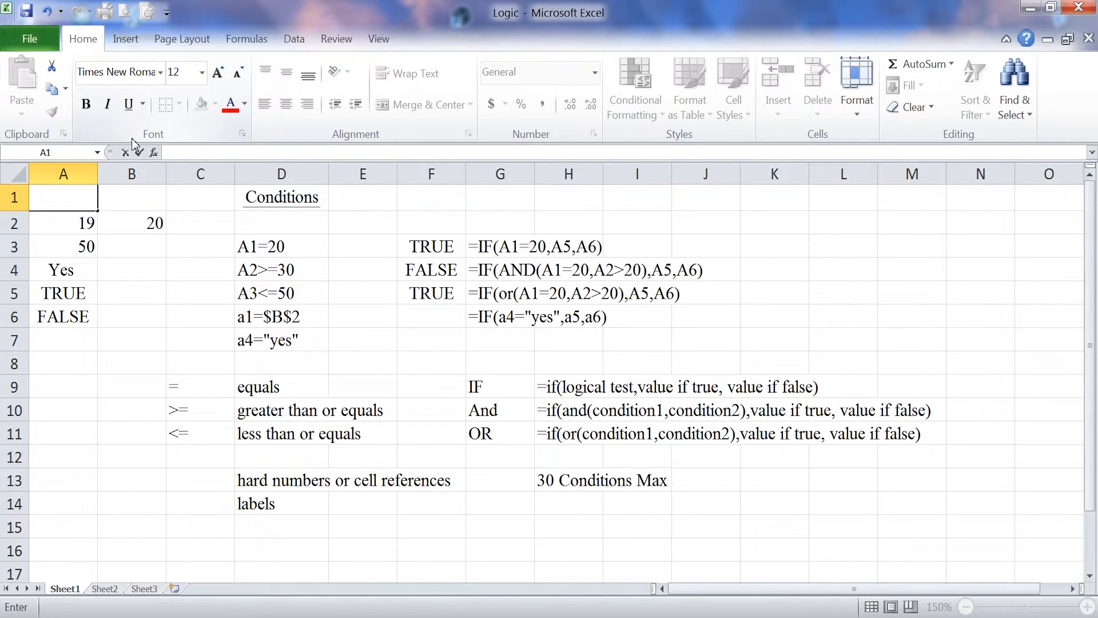
type("19")
key("Return")
key("Down")
key("Up")
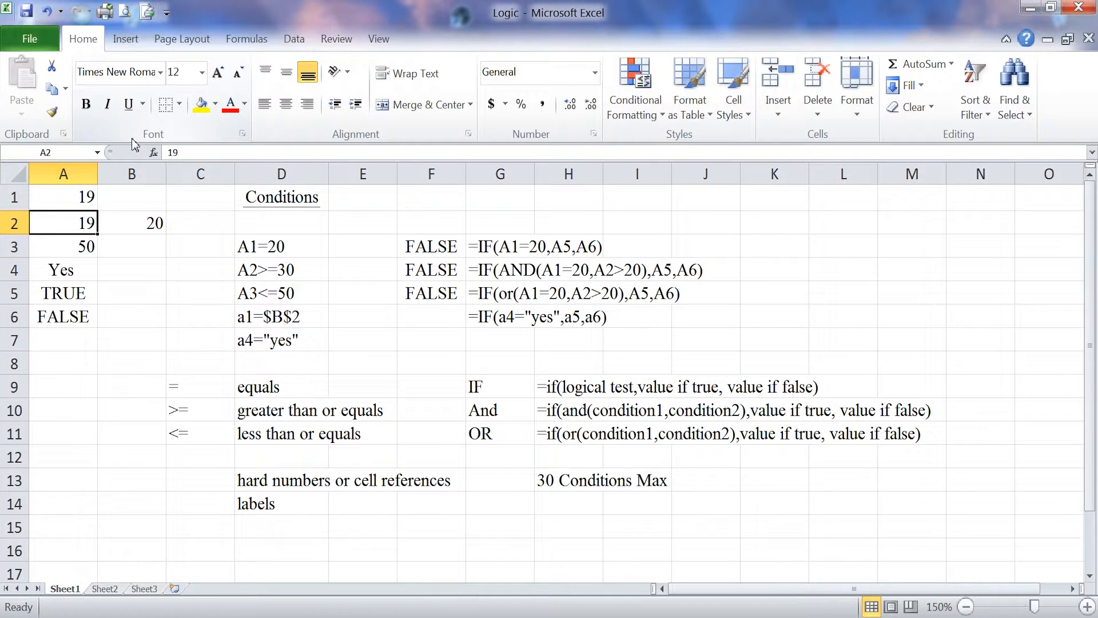
type("1")
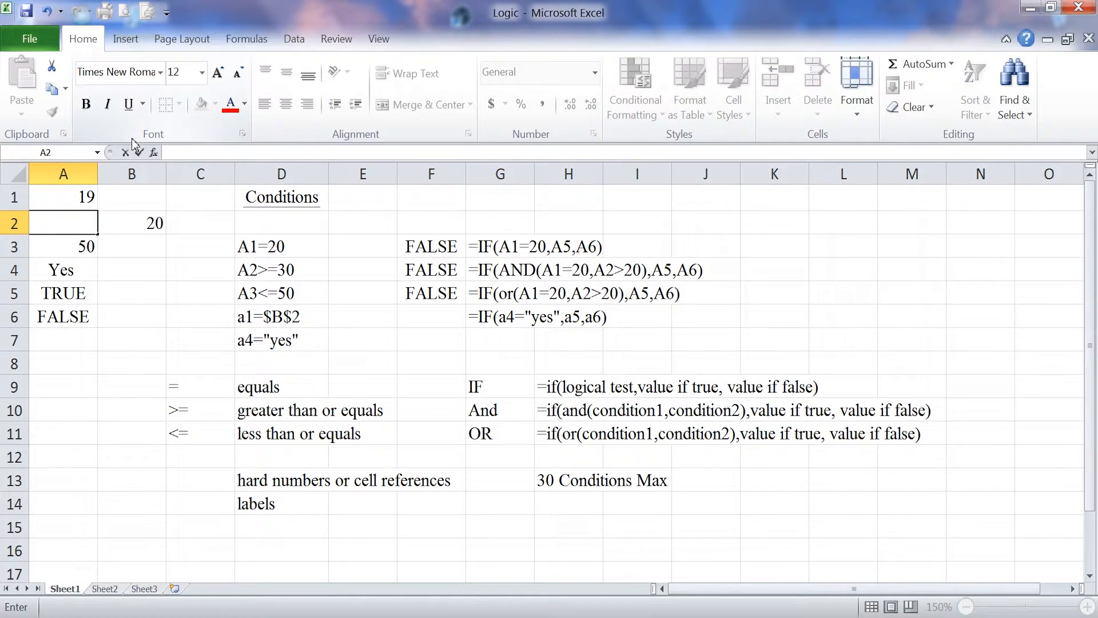
type("21")
key("Return")
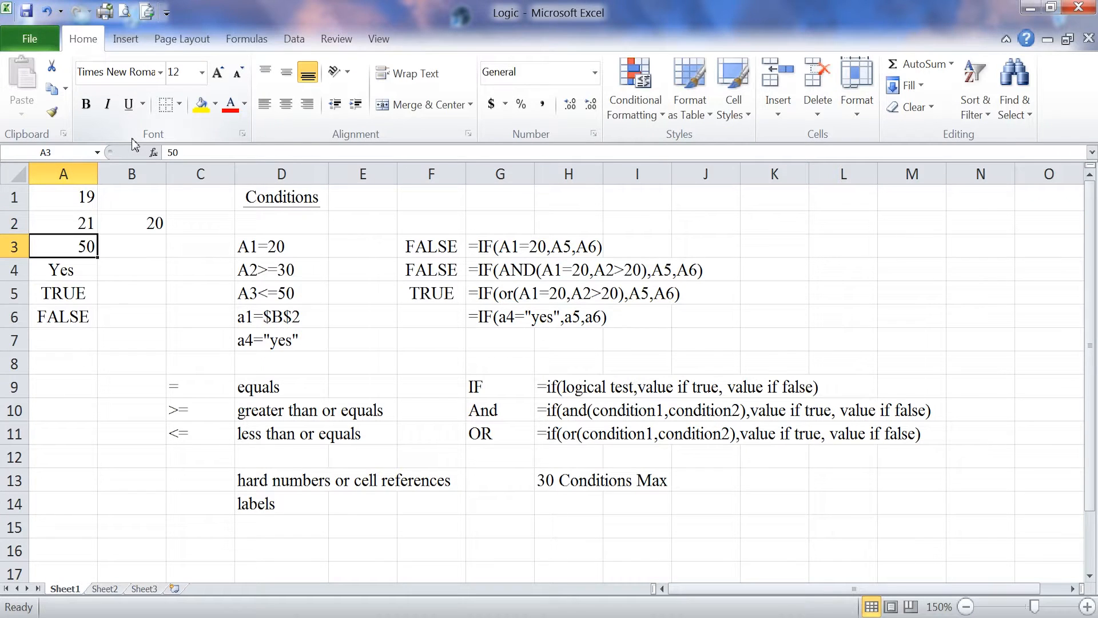
left_click(431, 295)
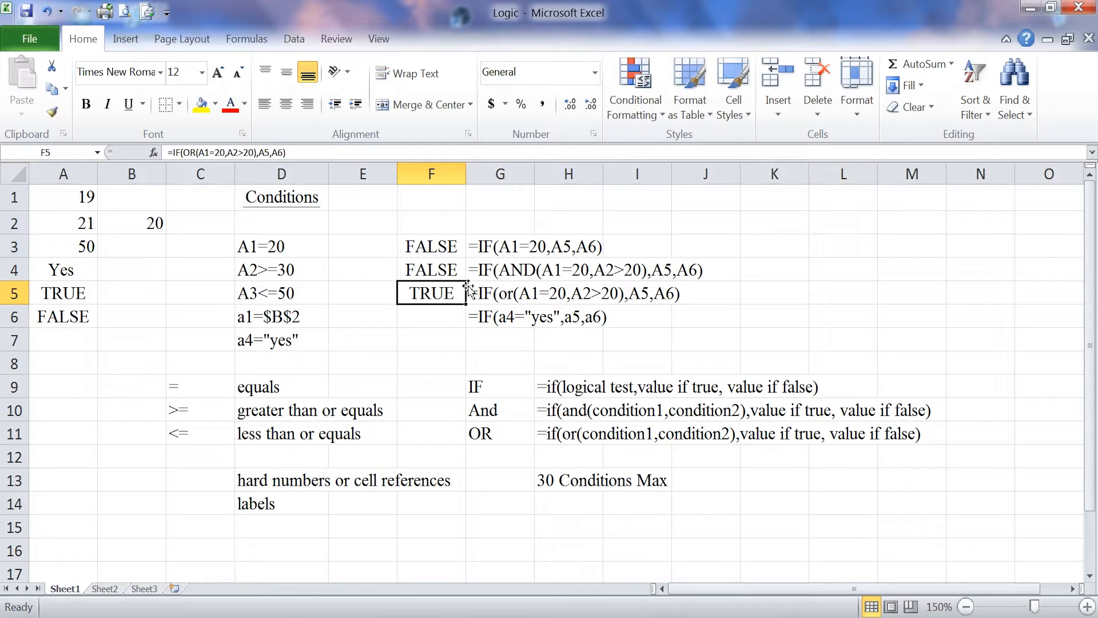
- Copy the IF(a4="yes") example from G6 into F6 and remove its leading apostrophe to make it a live formula
left_click(447, 324)
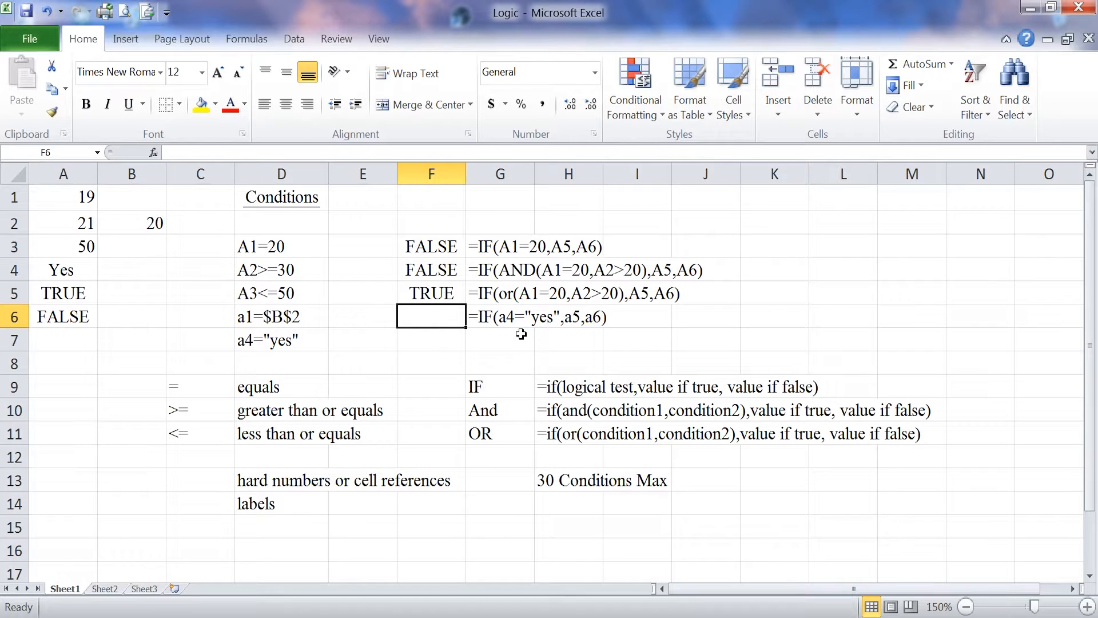
left_click(509, 317)
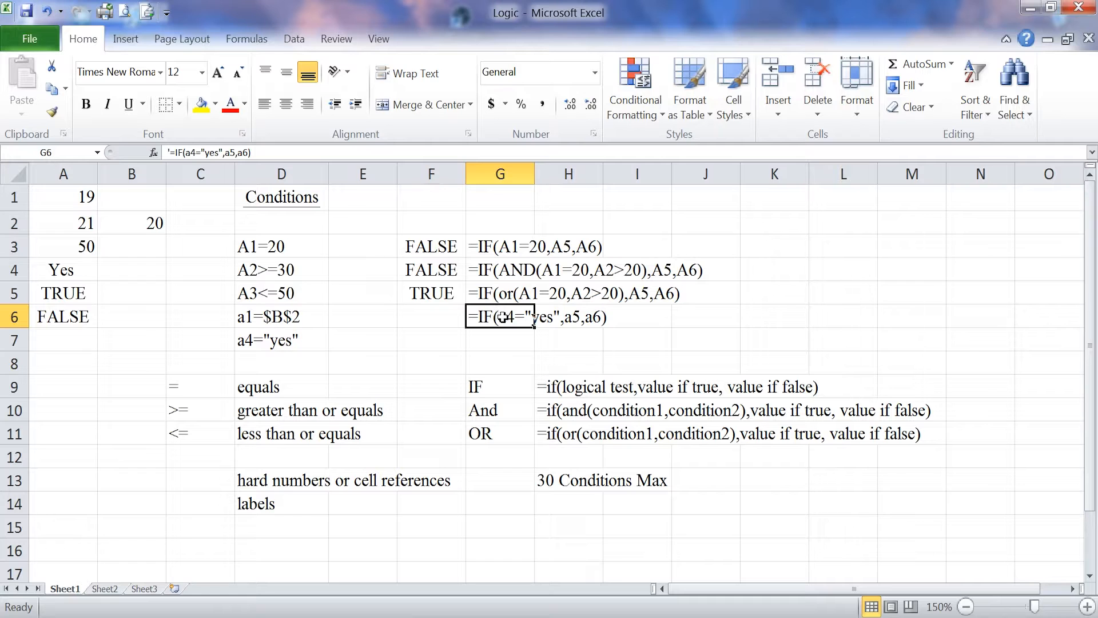
right_click(501, 318)
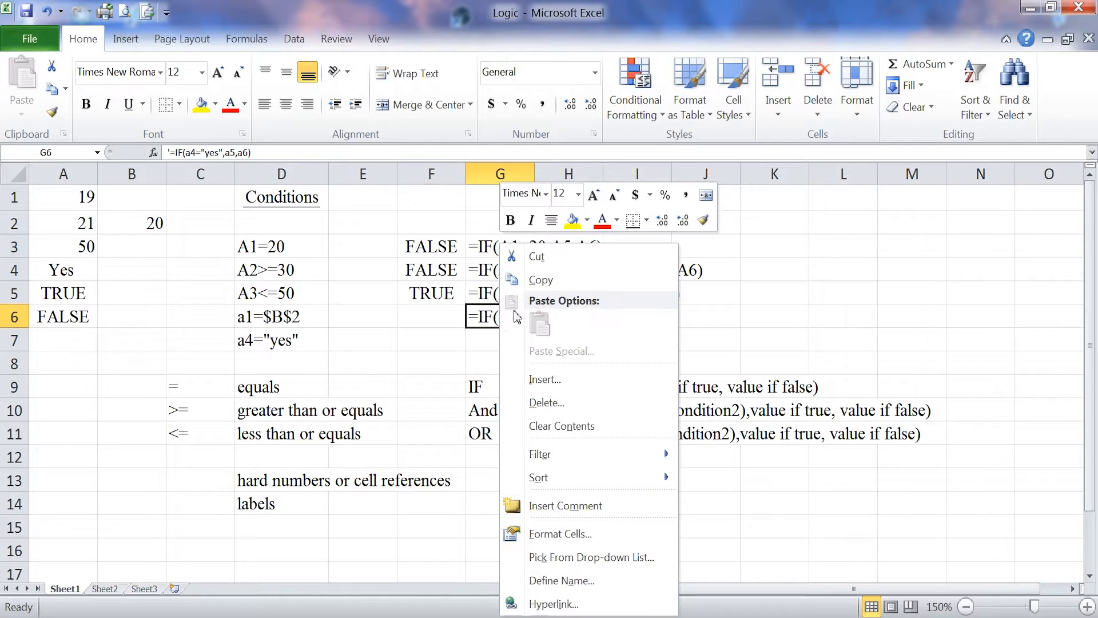
left_click(541, 280)
key("Left")
key("ctrl+v")
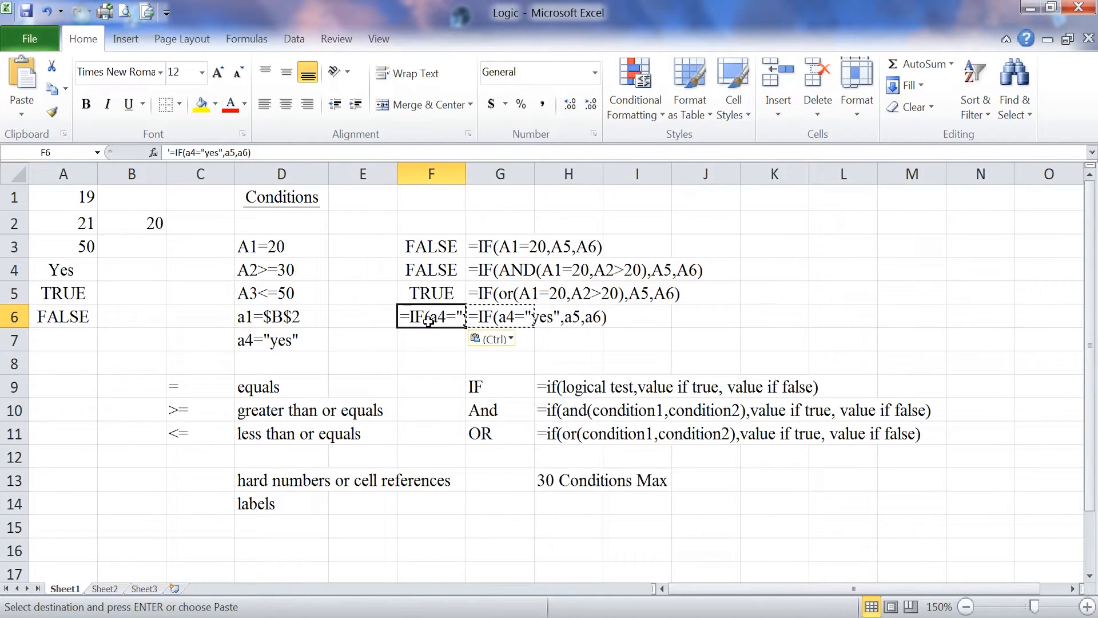
left_click(169, 152)
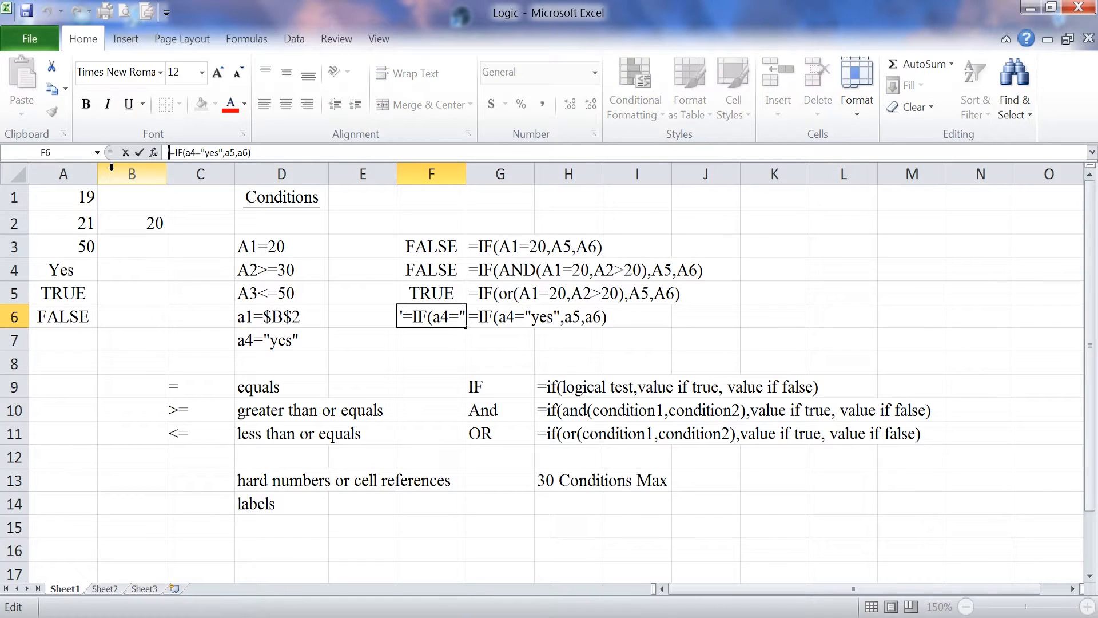
key("Delete")
key("Return")
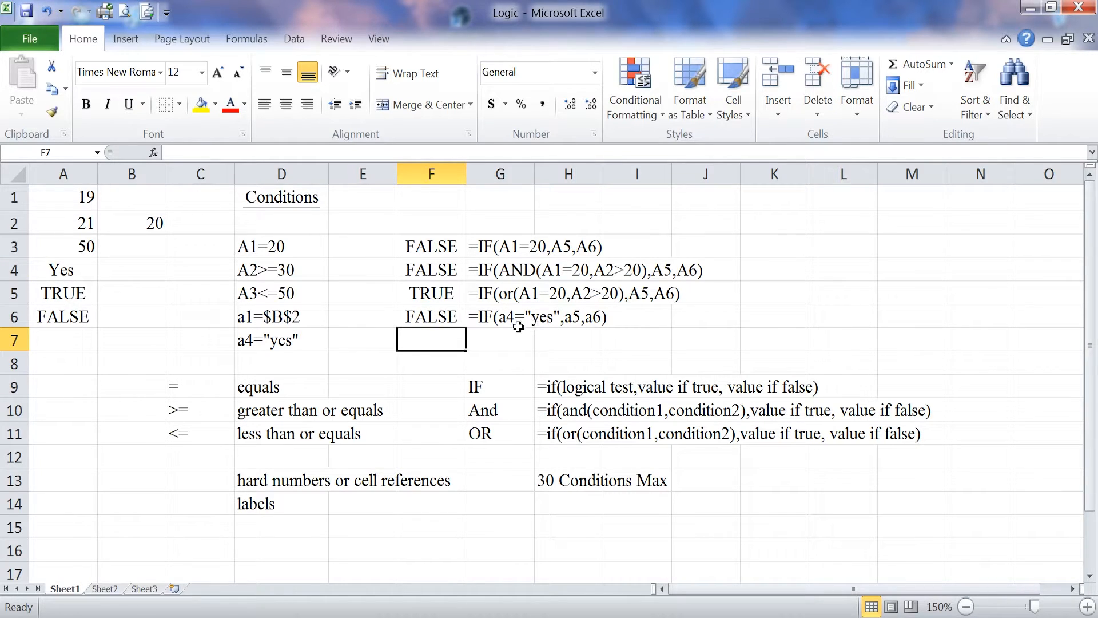
- Remove the trailing space after Yes in A4 so the label matches the "yes" condition in F6
left_click(48, 268)
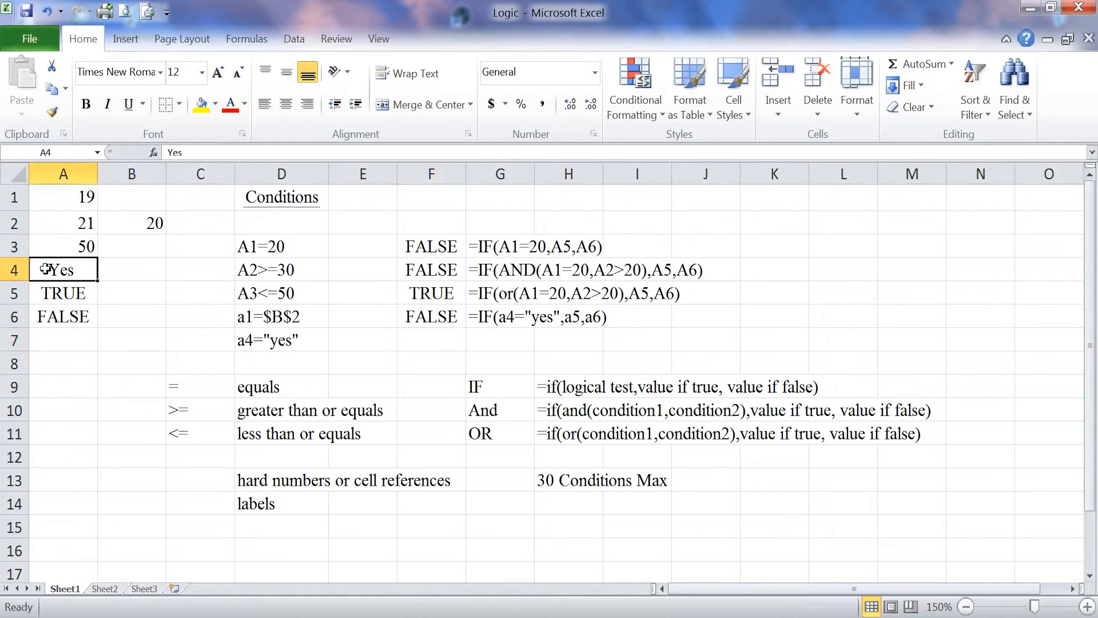
left_click(214, 152)
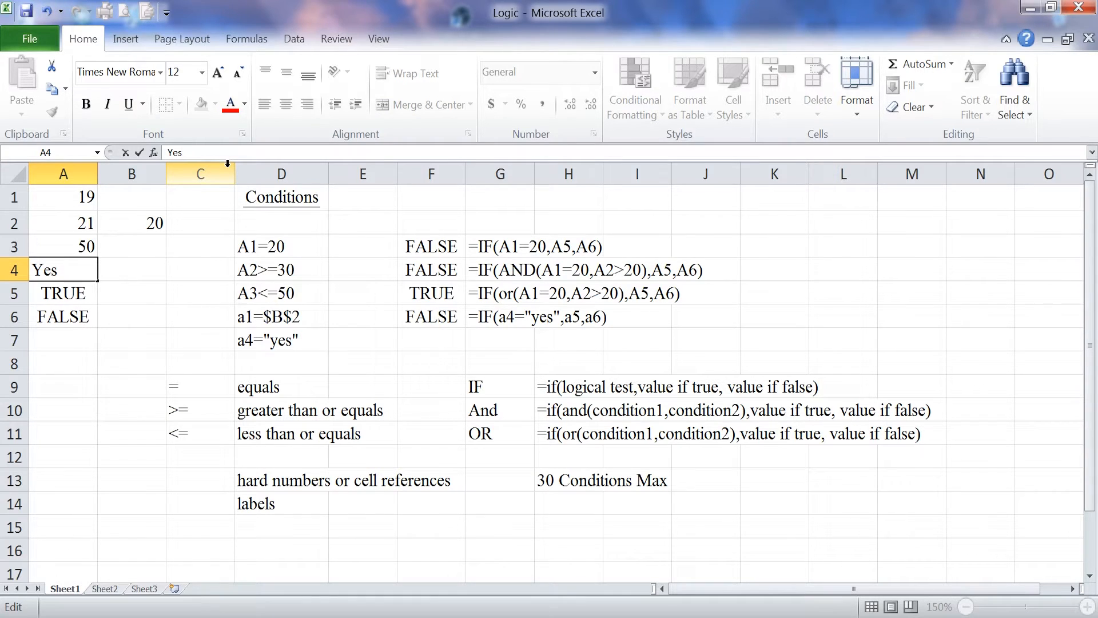
key("Return")
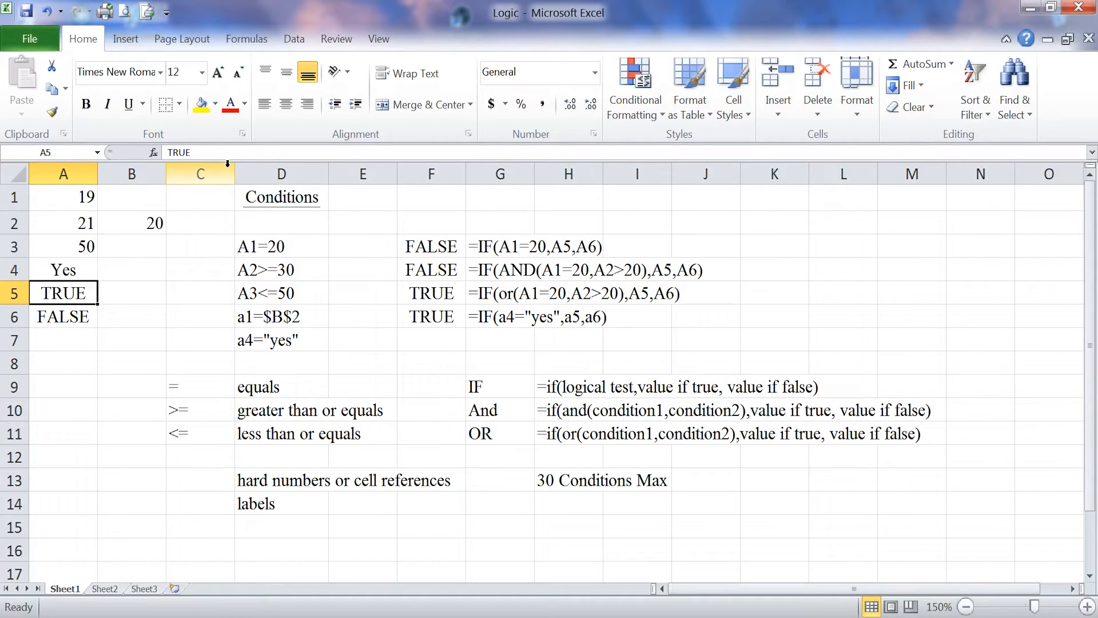
left_click(94, 269)
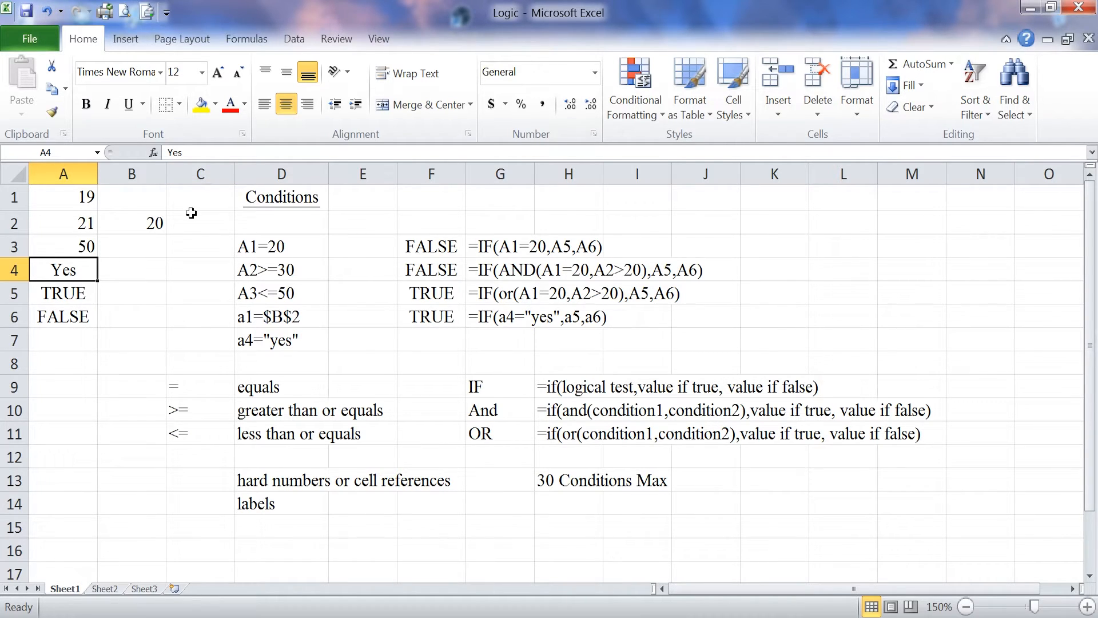
left_click(183, 495)
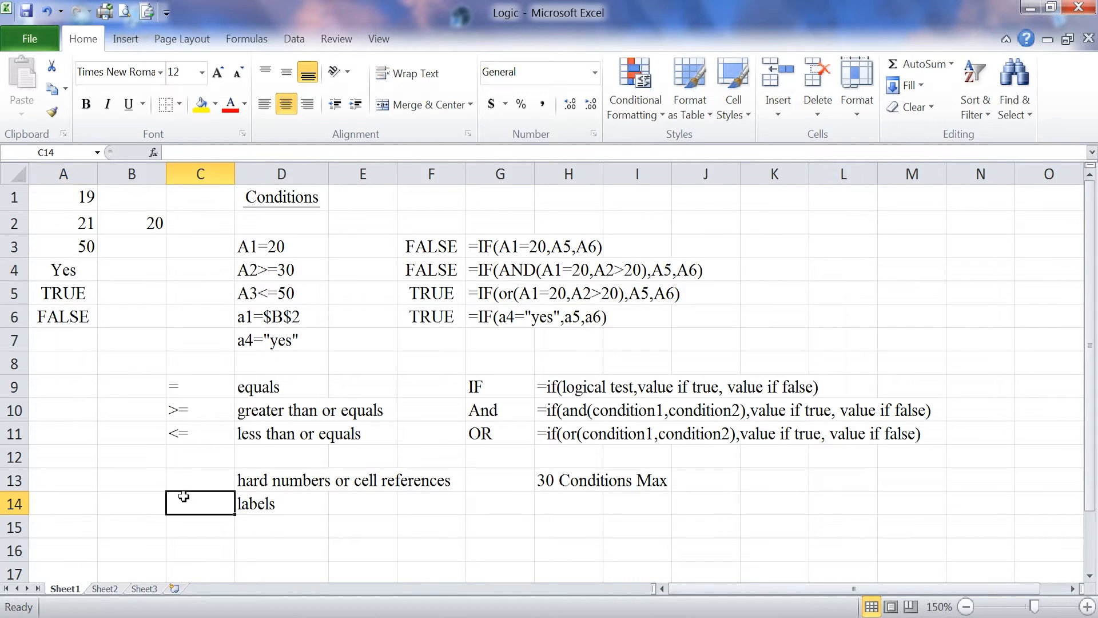